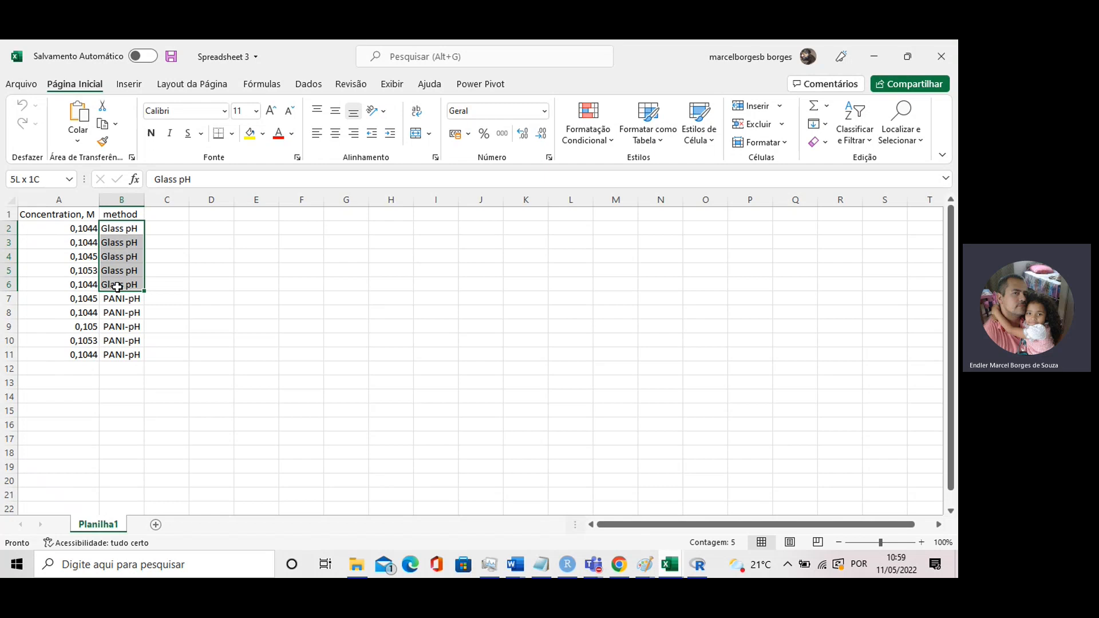
# Step: Examine the concentration values and the Glass pH and PANI-pH groups in the method column of Spreadsheet 3
pyautogui.click(197, 258)
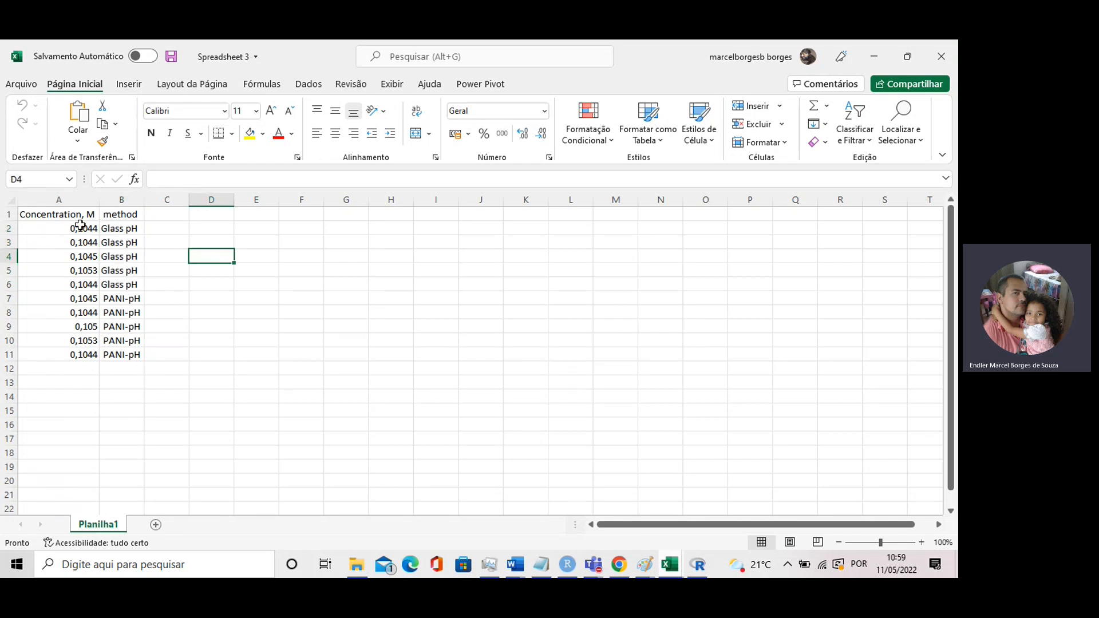
pyautogui.click(80, 226)
pyautogui.moveTo(80, 227); pyautogui.dragTo(88, 276)
pyautogui.click(159, 242)
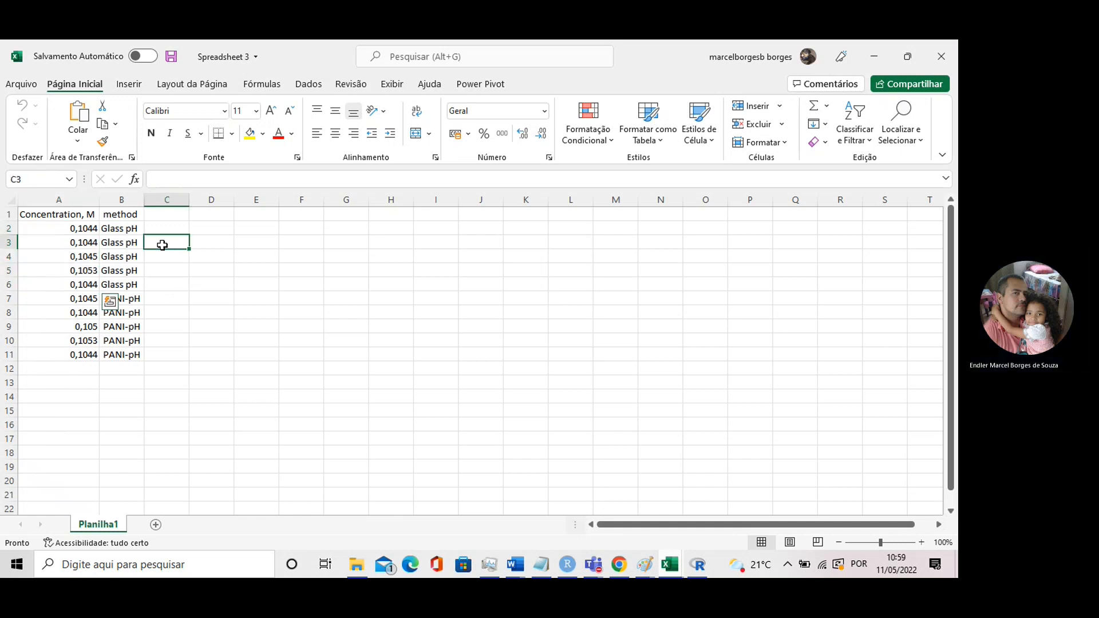
pyautogui.moveTo(133, 228); pyautogui.dragTo(126, 353)
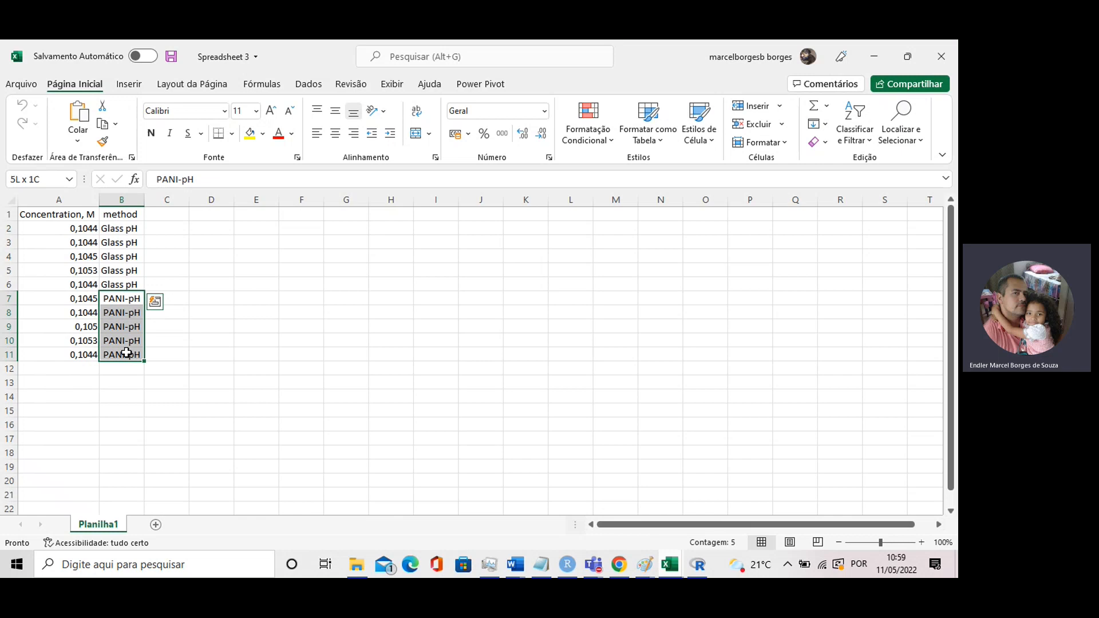
pyautogui.moveTo(186, 266); pyautogui.dragTo(184, 262)
pyautogui.moveTo(137, 297); pyautogui.dragTo(121, 353)
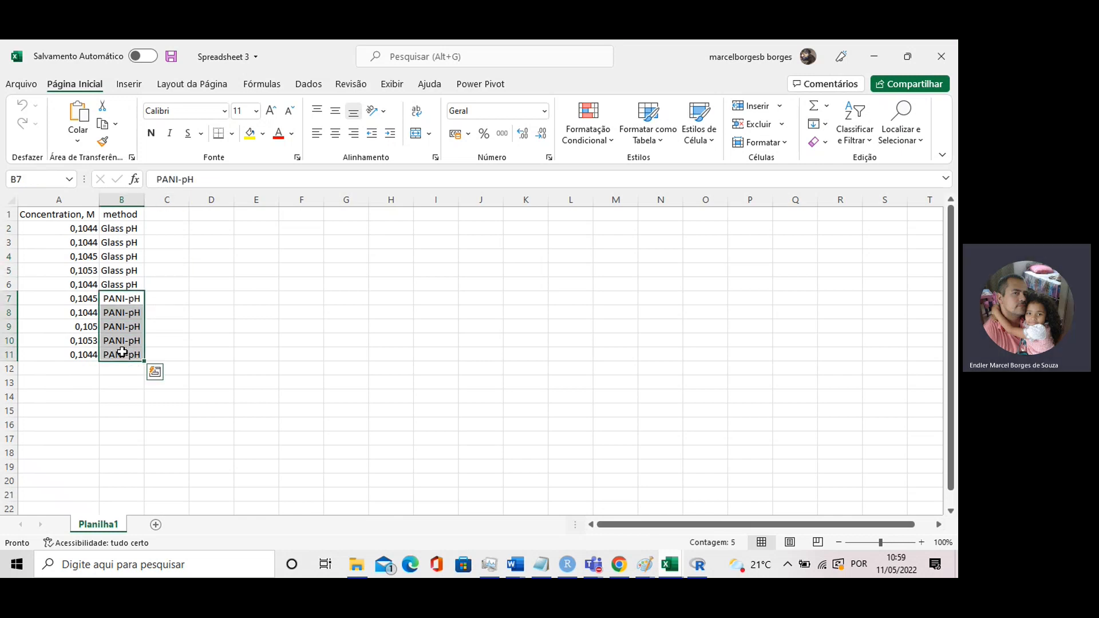
pyautogui.click(192, 269)
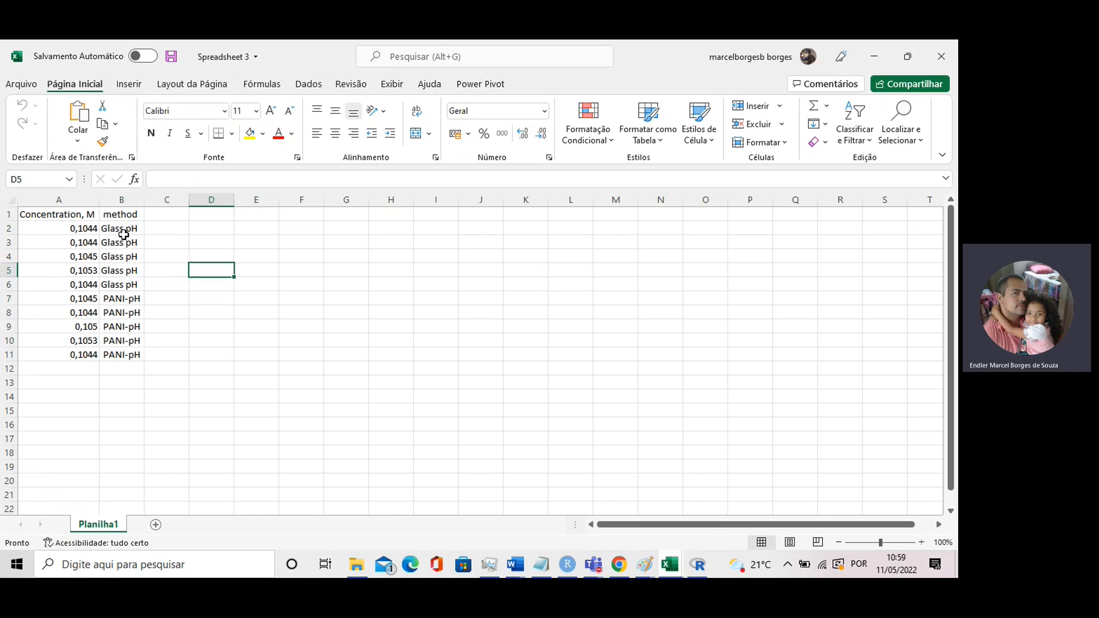
pyautogui.moveTo(122, 233); pyautogui.dragTo(122, 285)
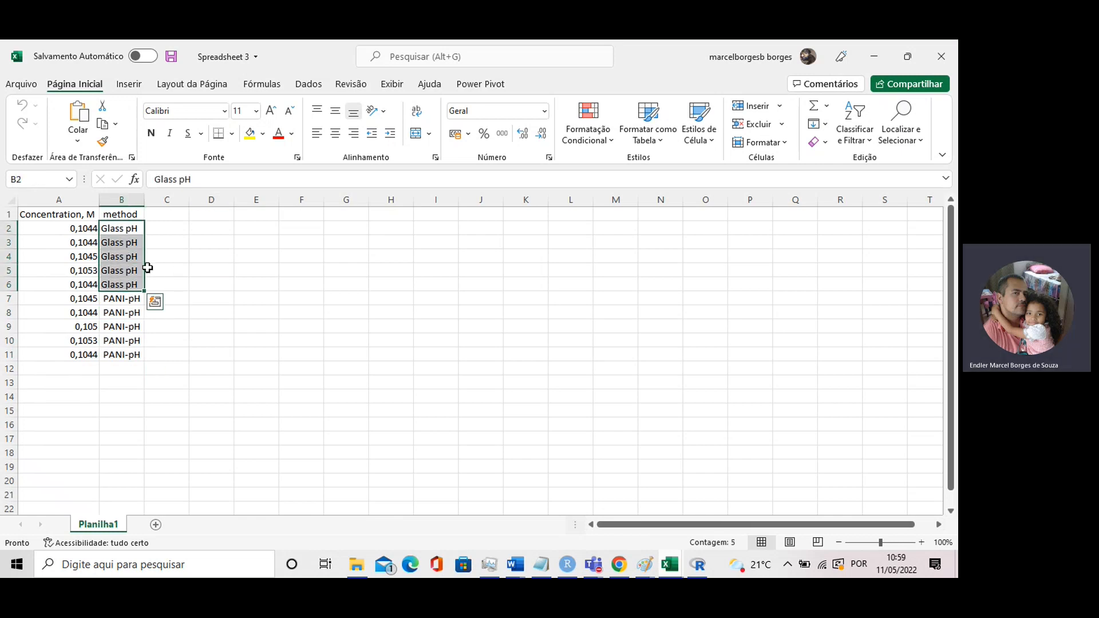
pyautogui.click(153, 241)
pyautogui.moveTo(122, 229); pyautogui.dragTo(116, 353)
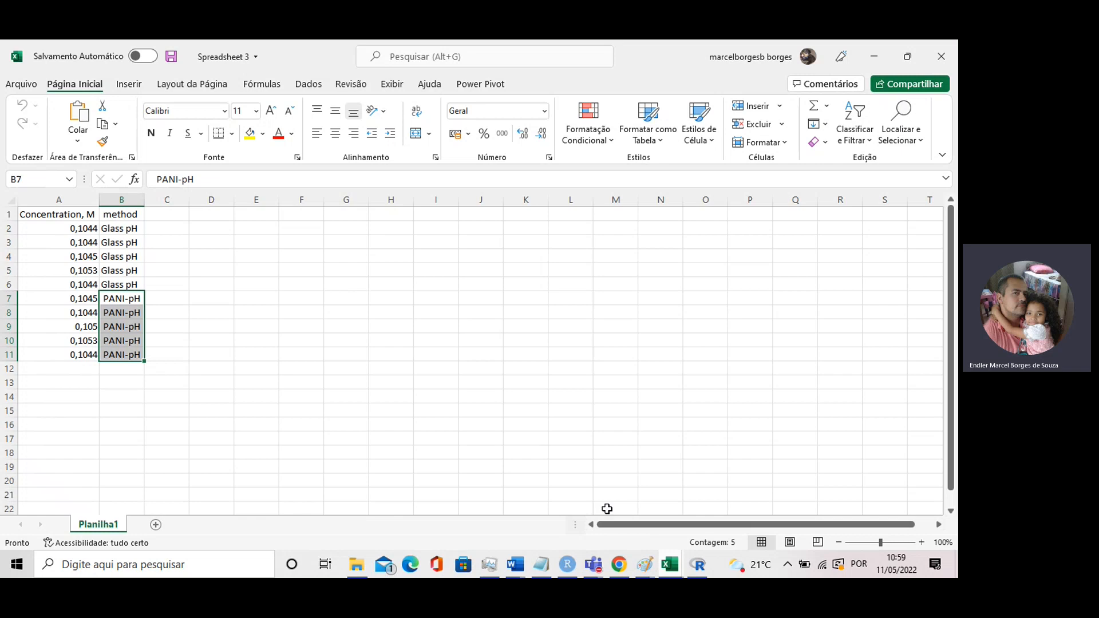
# Step: Switch to R Commander and import the Excel file Spreadsheet 3 as Dataset, overwriting the existing data set
pyautogui.click(679, 570)
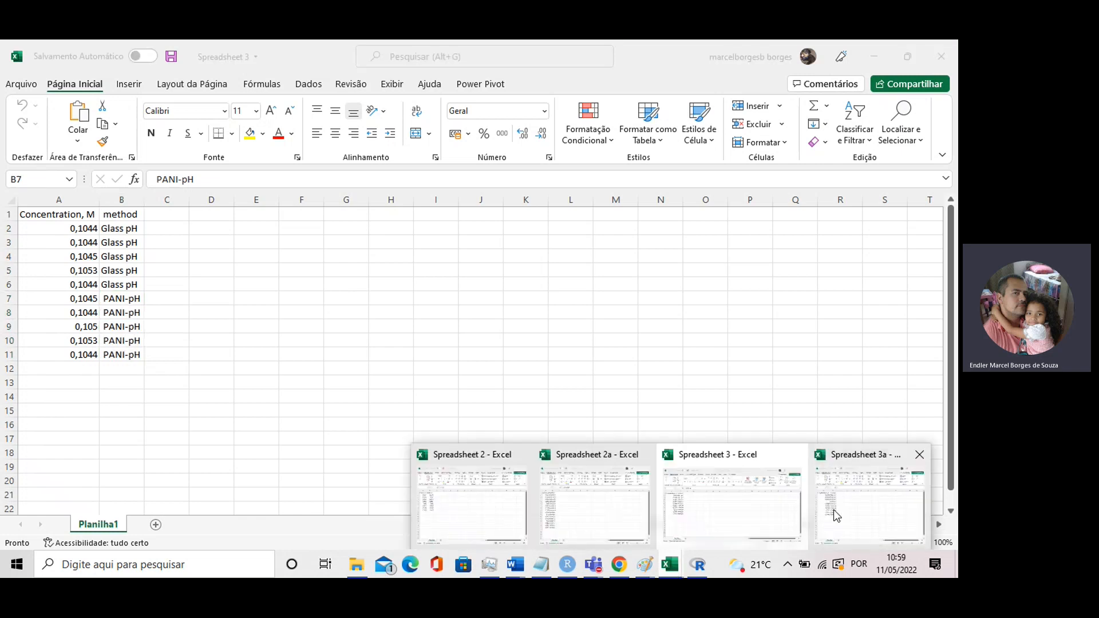
pyautogui.click(693, 566)
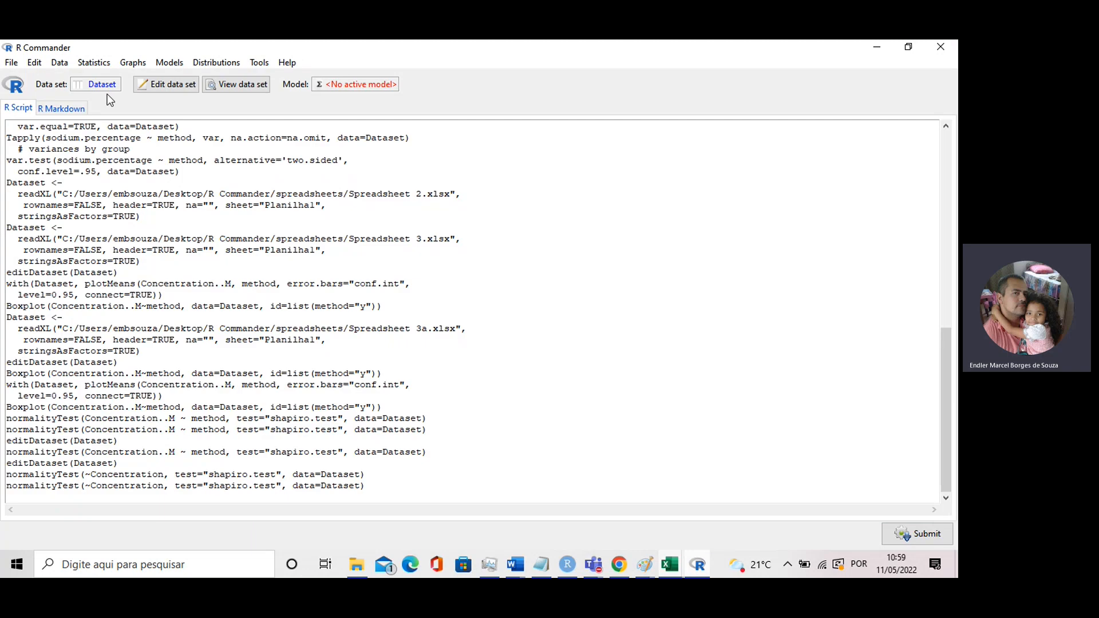
pyautogui.click(60, 62)
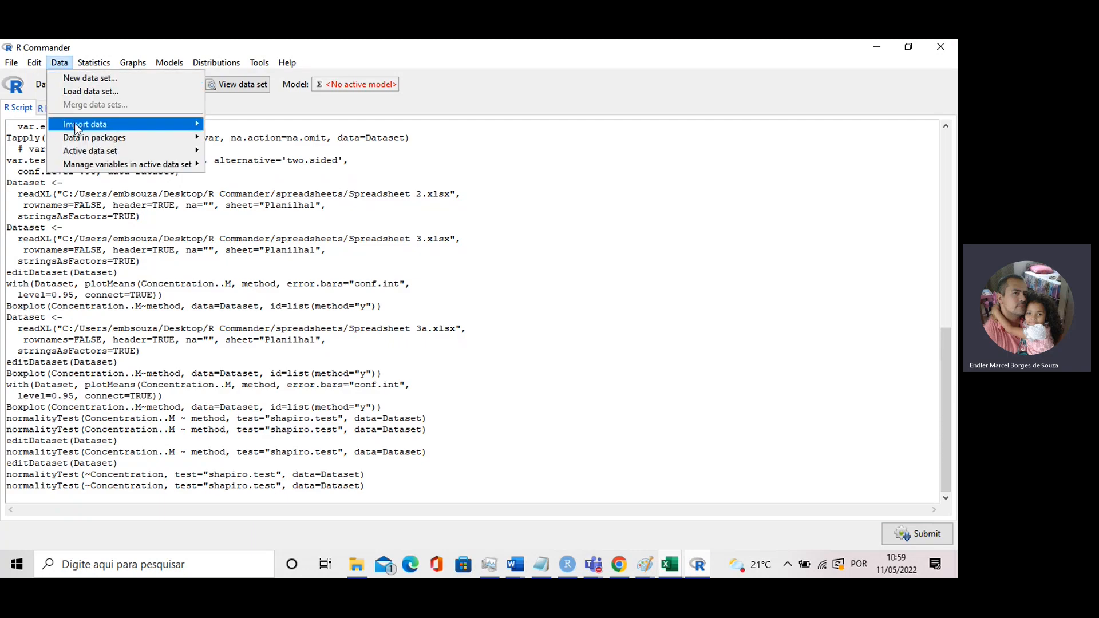
pyautogui.moveTo(97, 128)
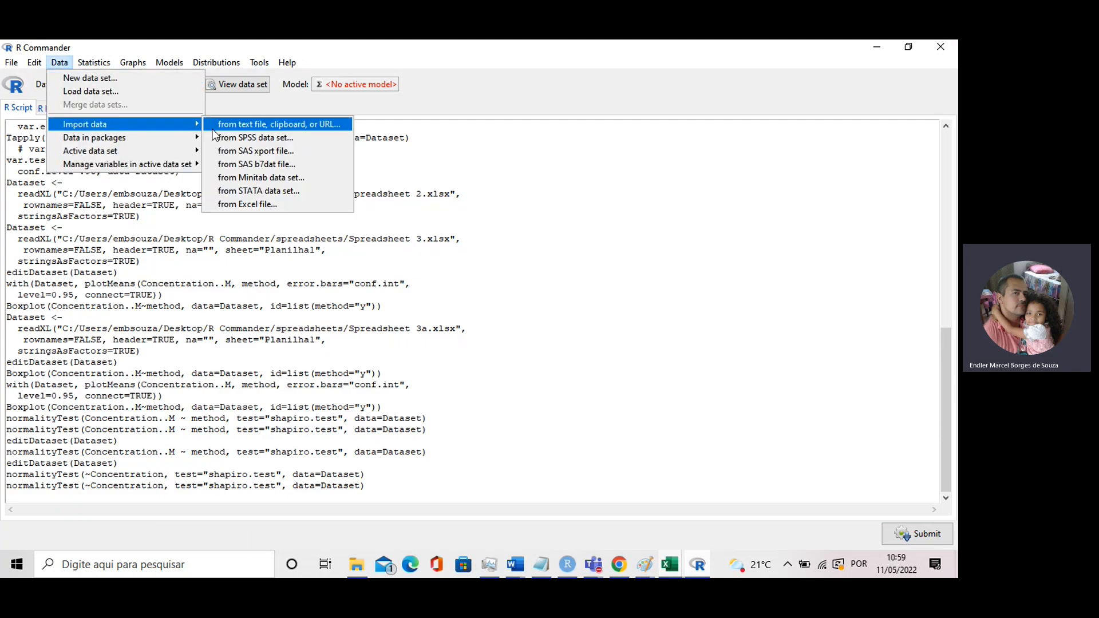
pyautogui.click(273, 204)
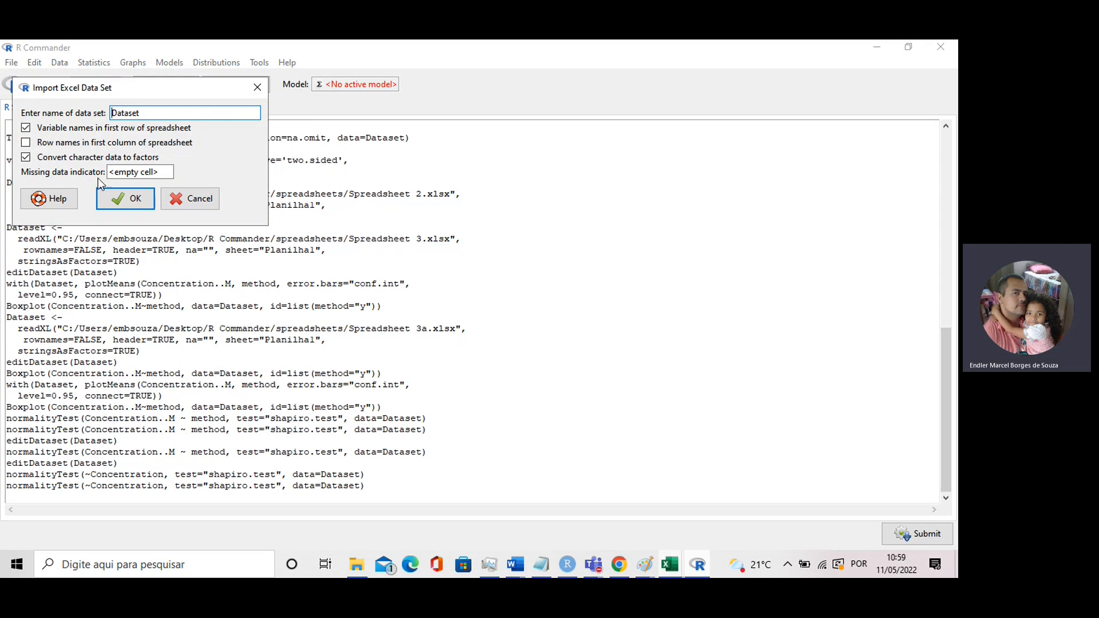
pyautogui.click(103, 194)
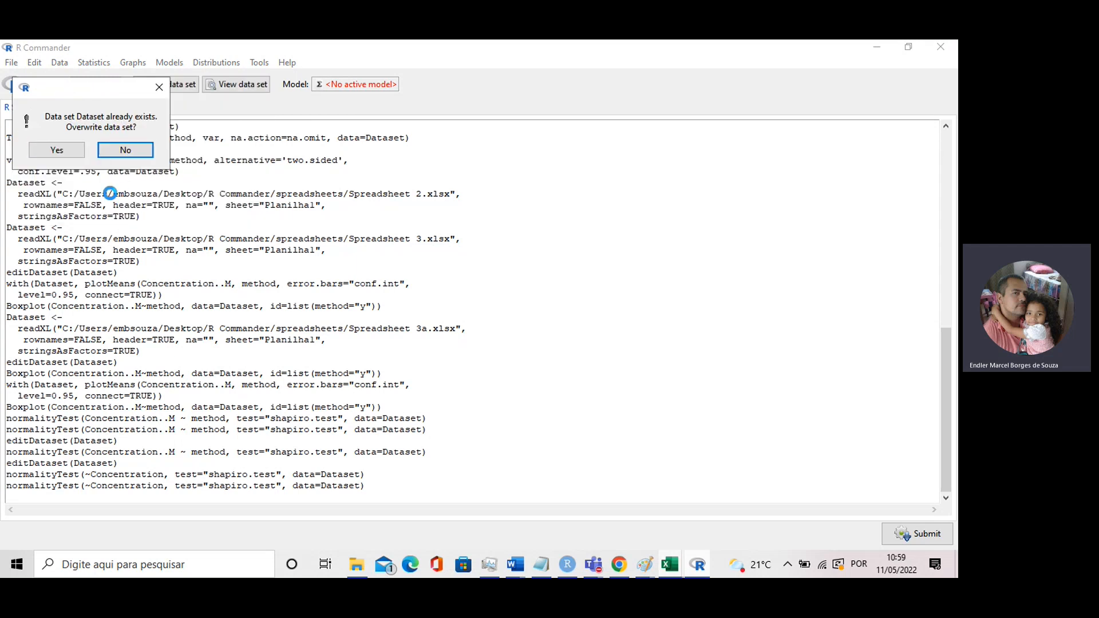
pyautogui.click(69, 152)
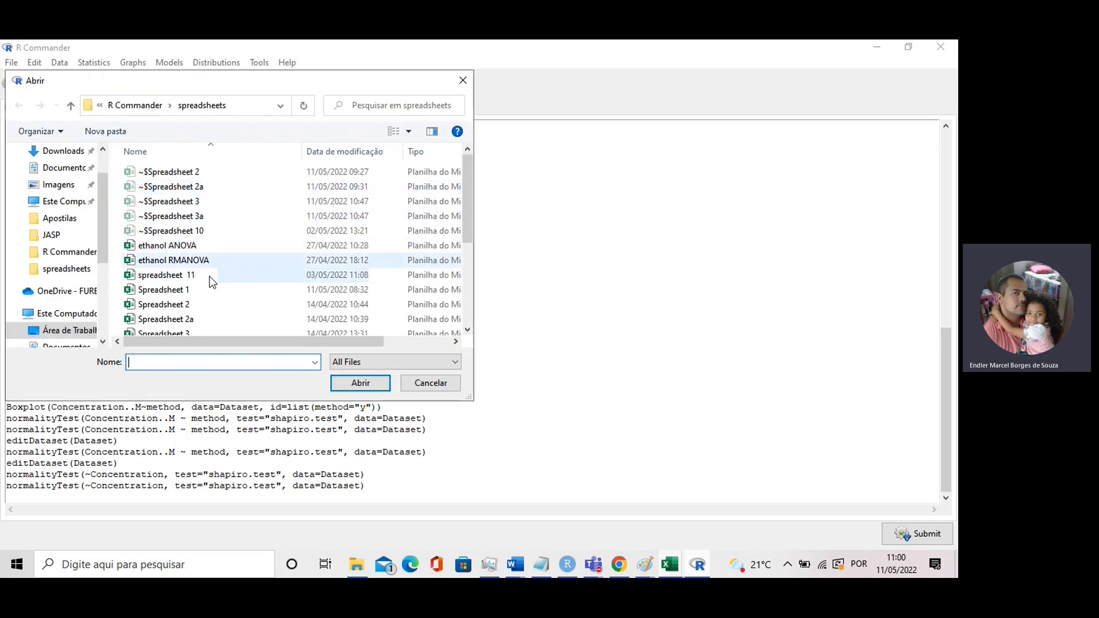
pyautogui.scroll(-1, 206, 274)
pyautogui.click(170, 298)
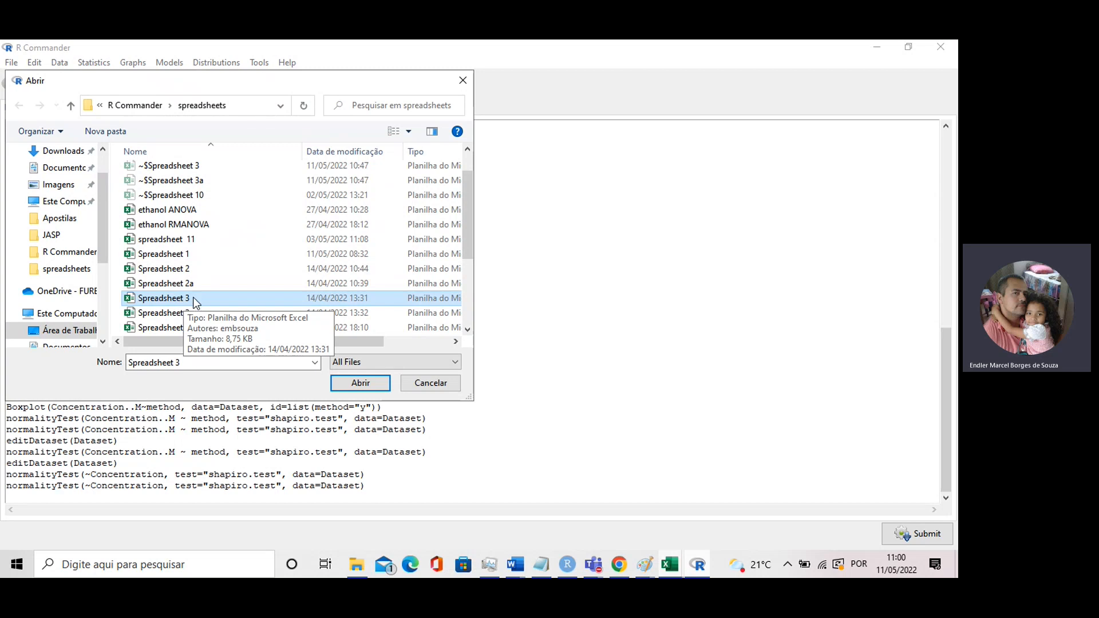
pyautogui.click(348, 382)
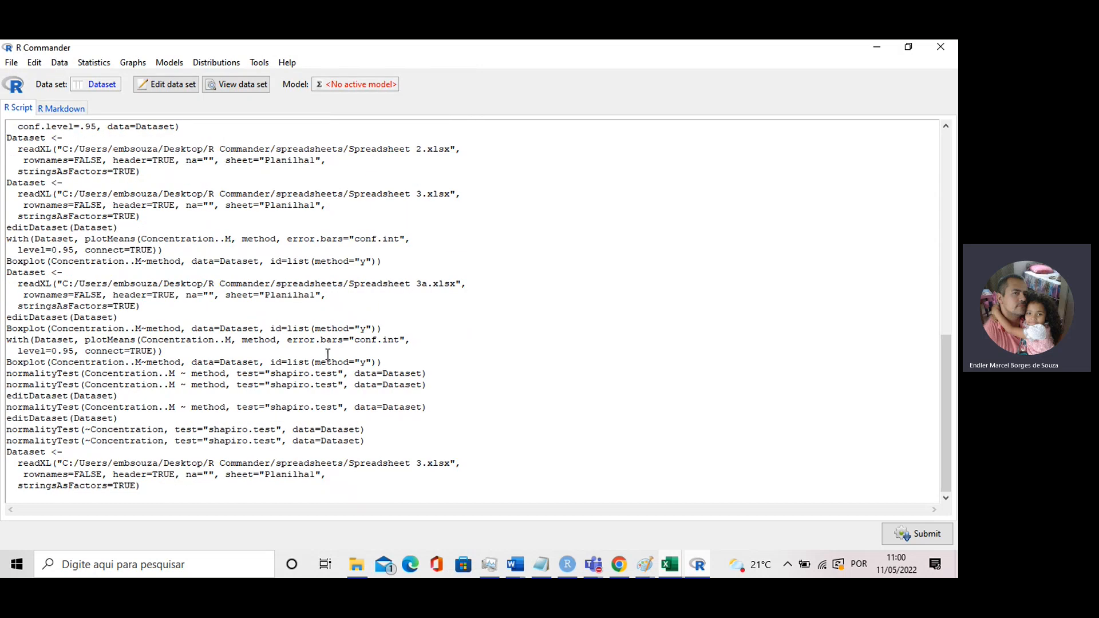
# Step: Review the imported concentration and method rows in the data editor, then close it without editing
pyautogui.click(178, 86)
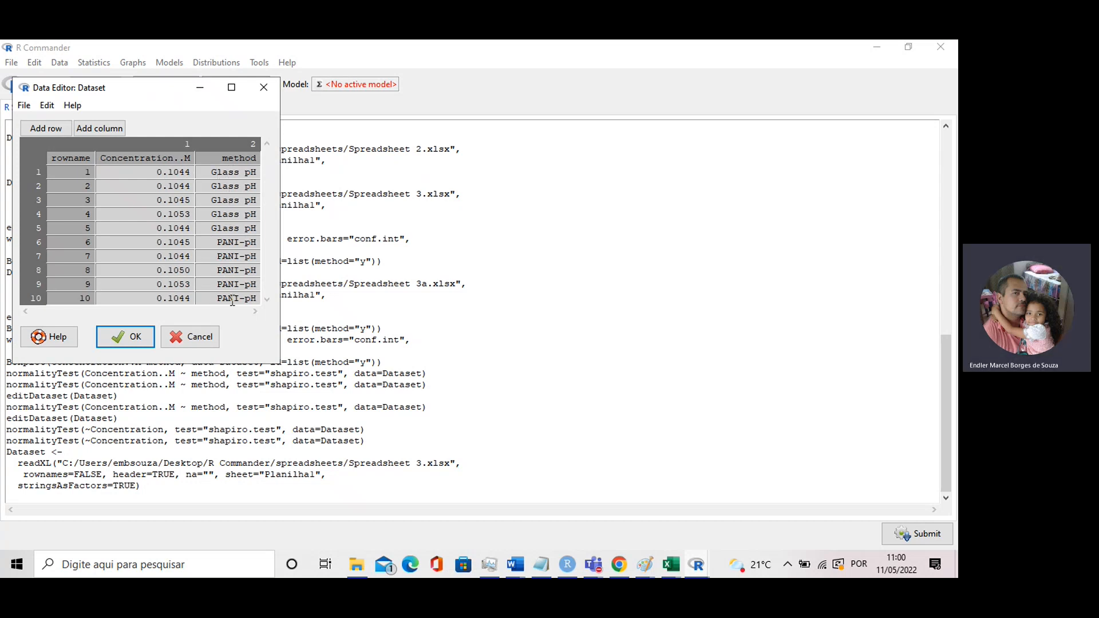
pyautogui.click(200, 338)
pyautogui.click(131, 144)
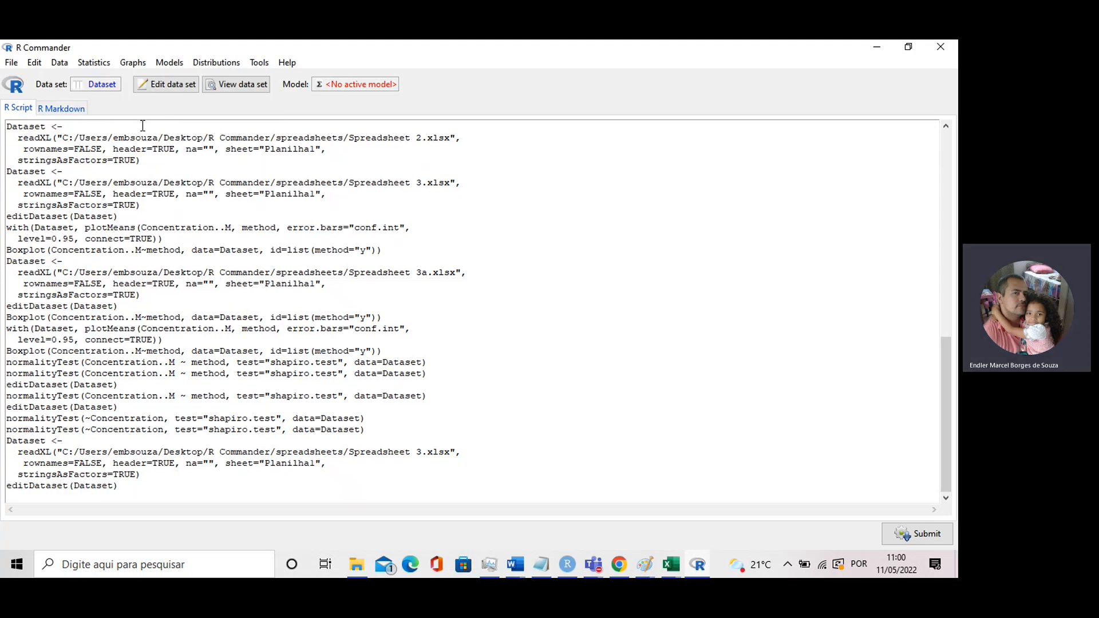
# Step: Create a boxplot of Concentration..M grouped by method and bring its graphics window to the front
pyautogui.click(133, 67)
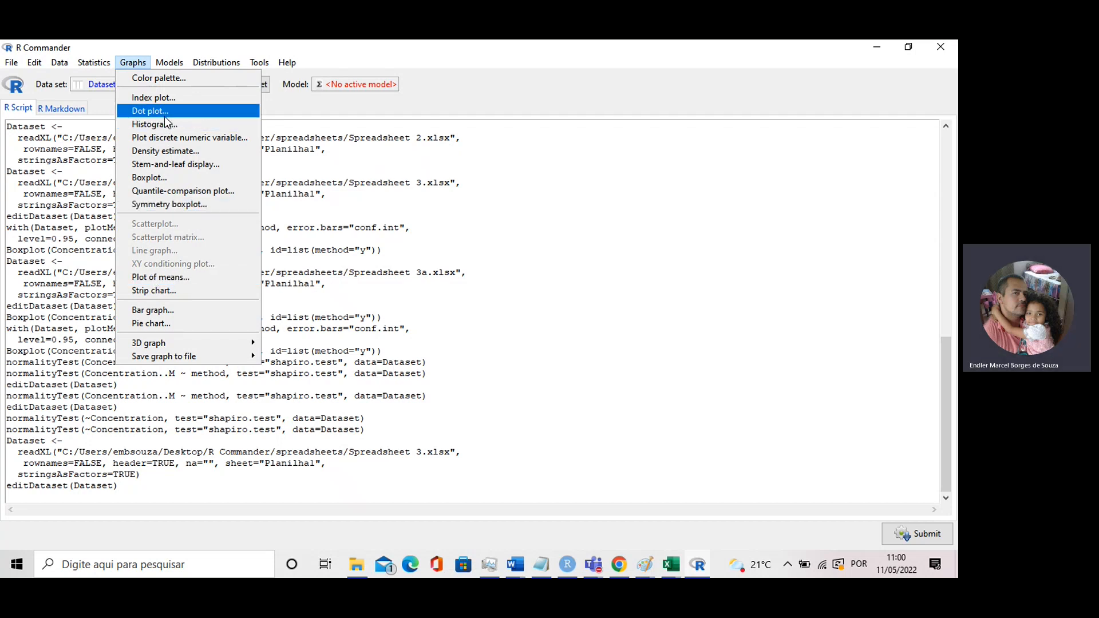
pyautogui.click(150, 177)
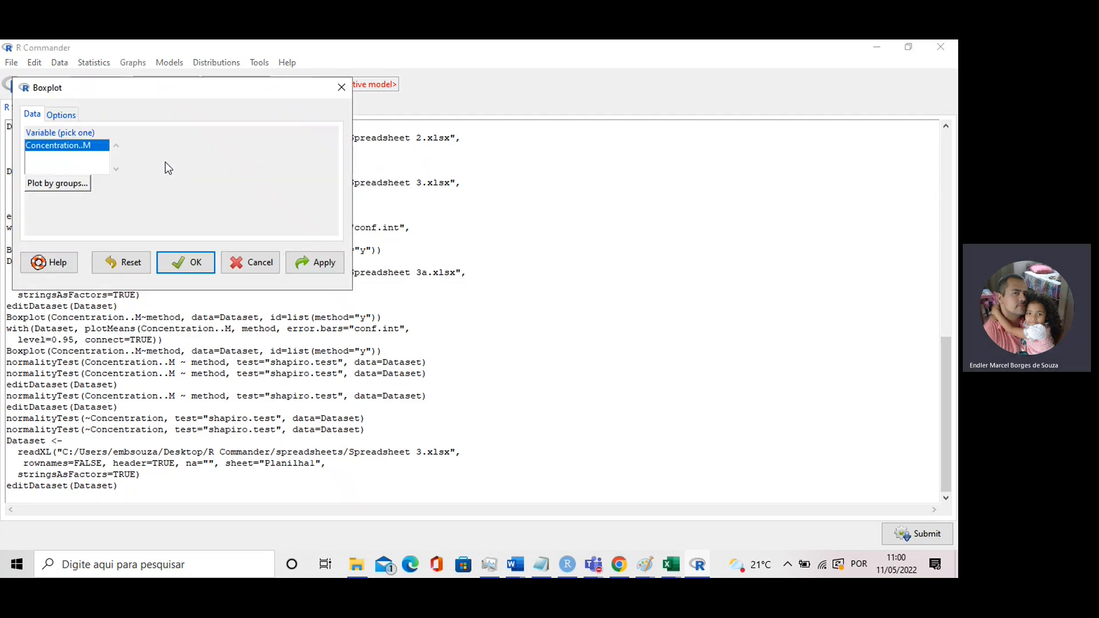
pyautogui.click(54, 182)
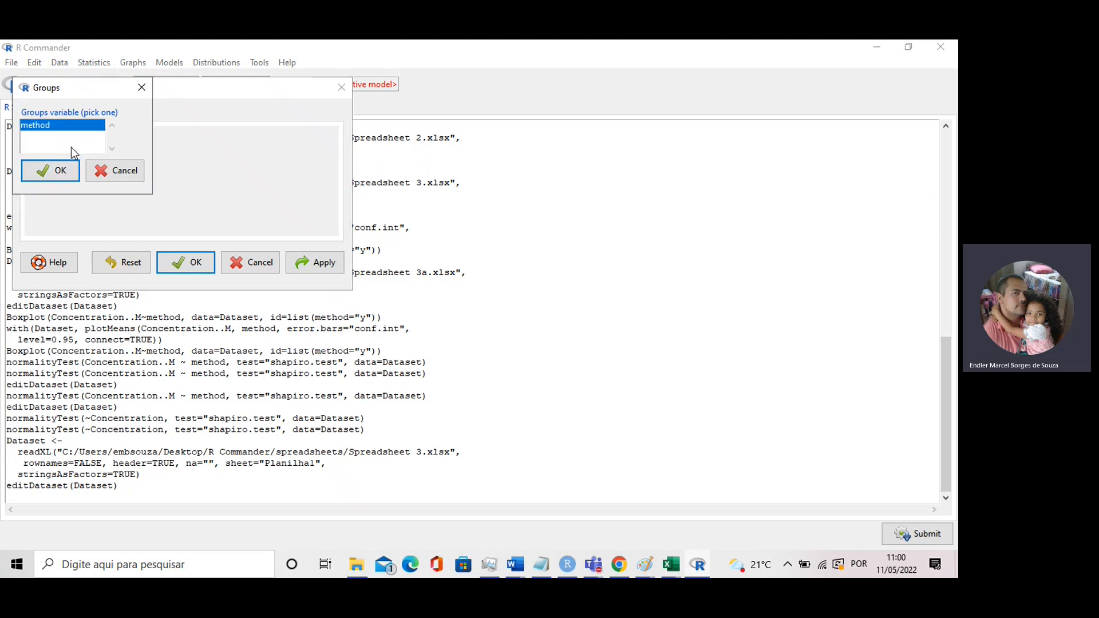
pyautogui.click(54, 168)
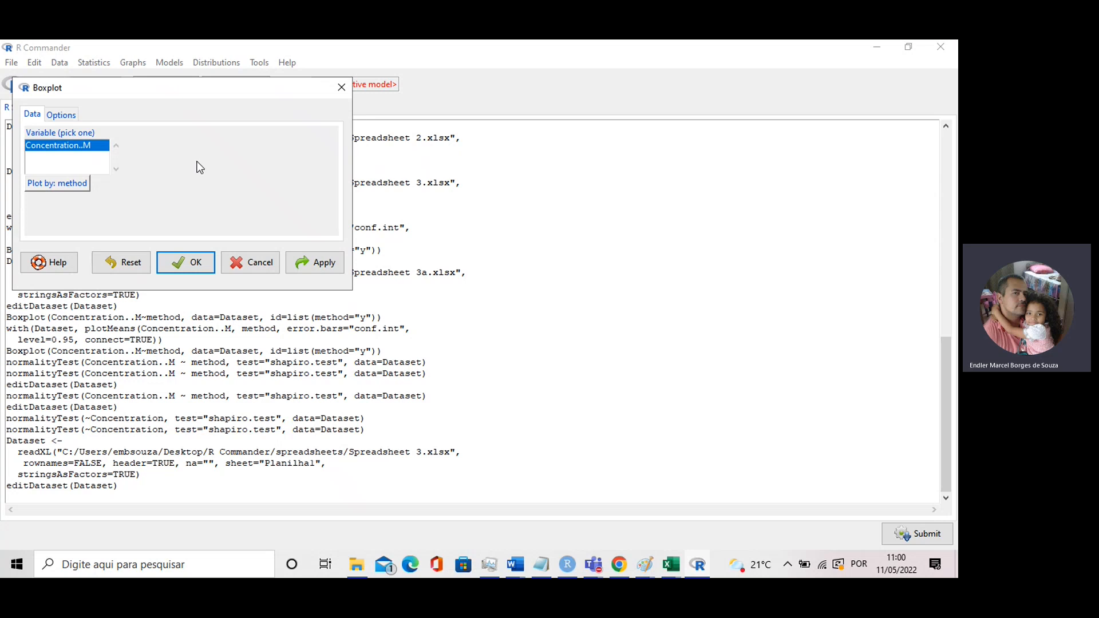
pyautogui.click(313, 263)
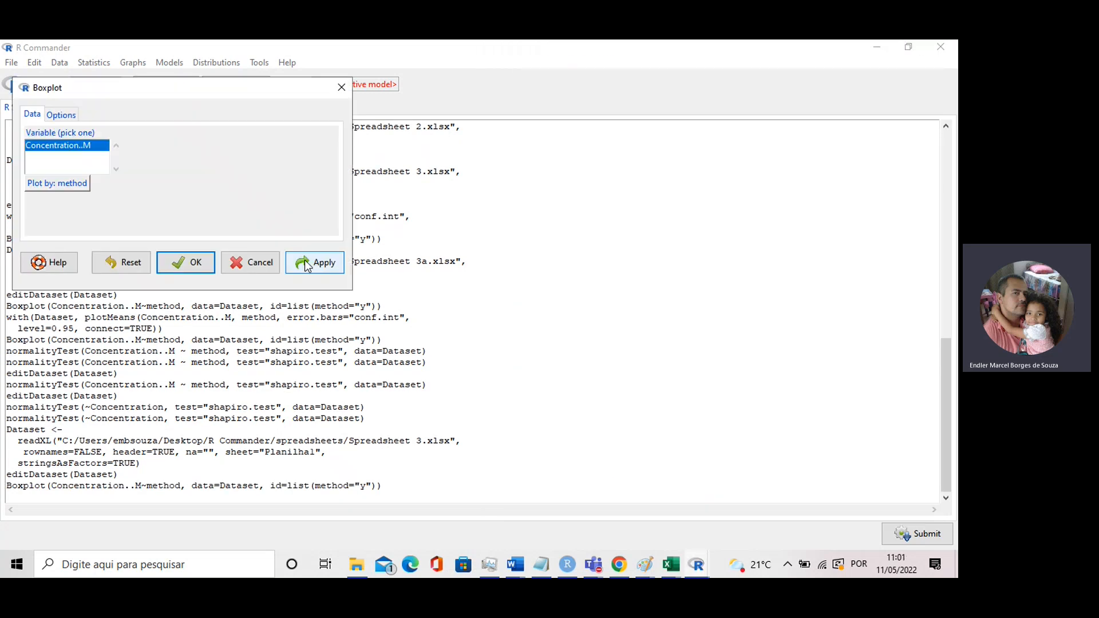
pyautogui.moveTo(700, 572)
pyautogui.click(754, 514)
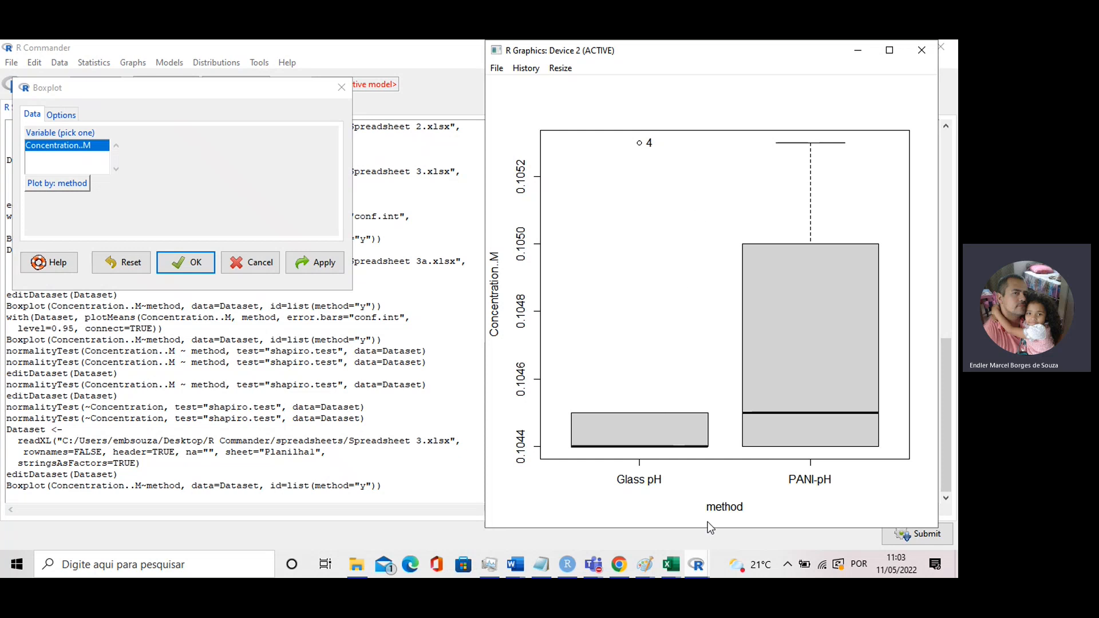
# Step: Switch to the Spreadsheet 3a workbook in Excel and examine its concentration and method data, including cell A5
pyautogui.moveTo(671, 564)
pyautogui.click(836, 507)
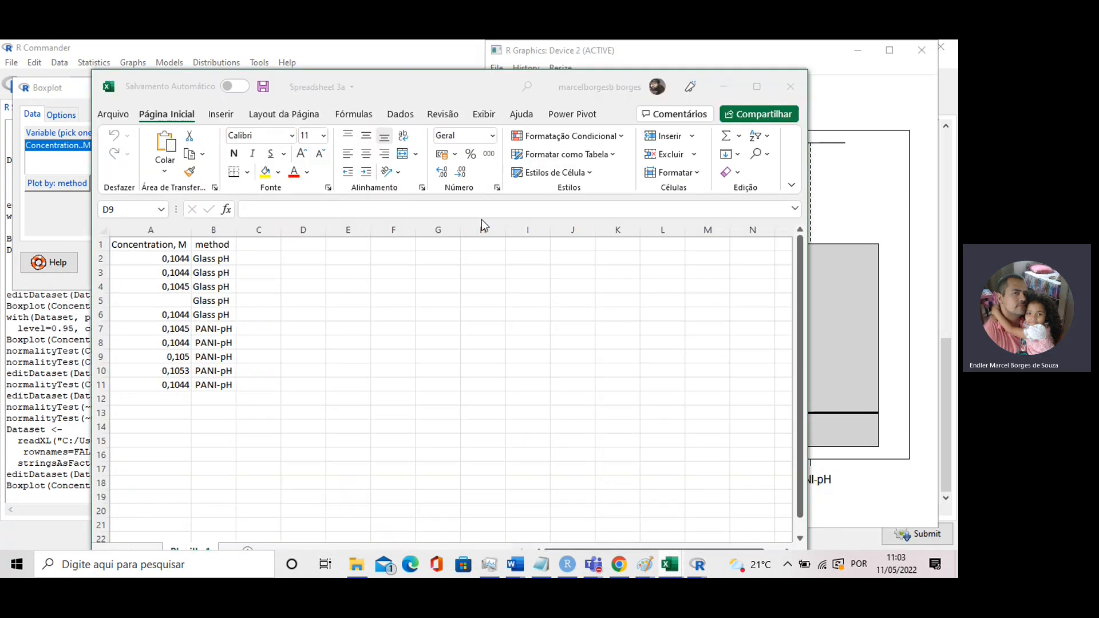
pyautogui.click(283, 315)
pyautogui.click(165, 297)
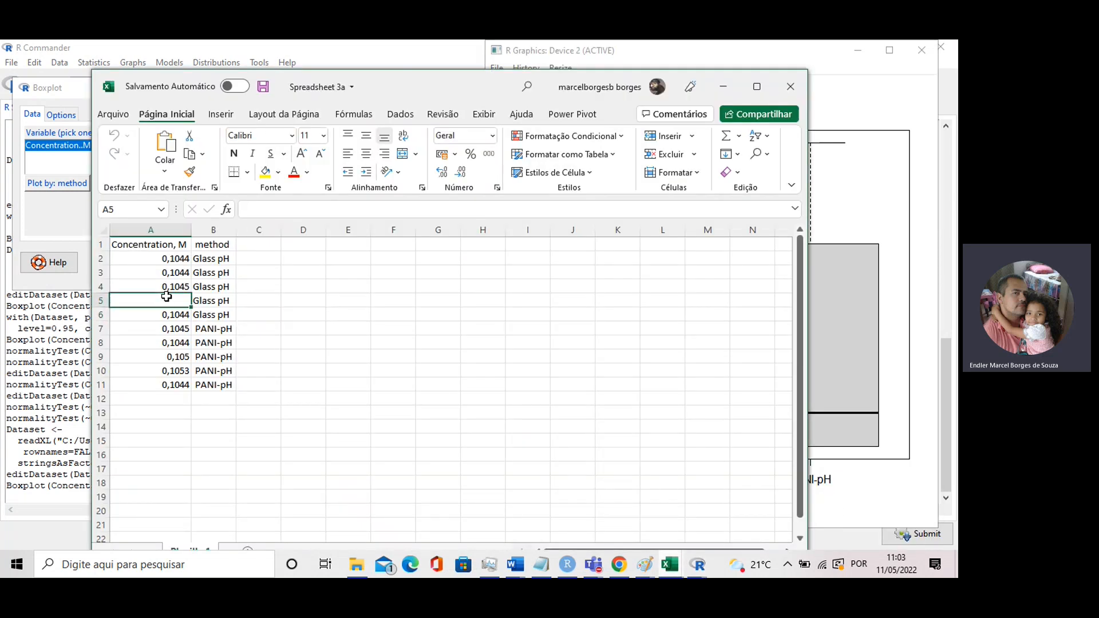
pyautogui.click(179, 317)
pyautogui.click(176, 329)
pyautogui.click(170, 343)
pyautogui.click(168, 358)
pyautogui.click(166, 371)
pyautogui.click(166, 384)
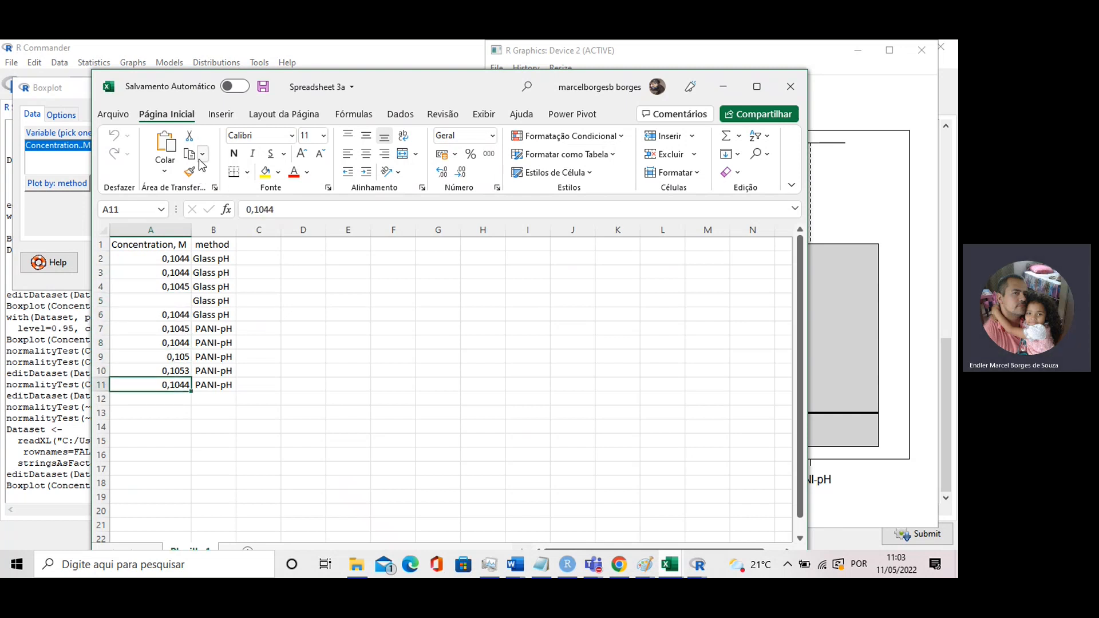
pyautogui.moveTo(164, 256); pyautogui.dragTo(216, 385)
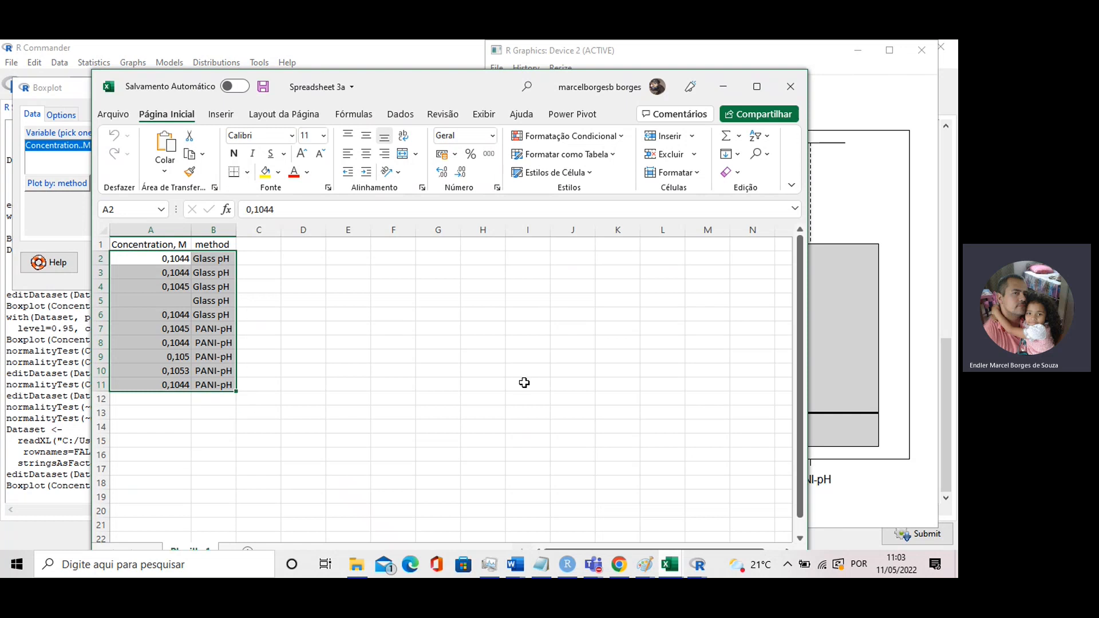
# Step: Close the boxplot graphics window and dismiss the Boxplot dialog in R Commander
pyautogui.moveTo(599, 560)
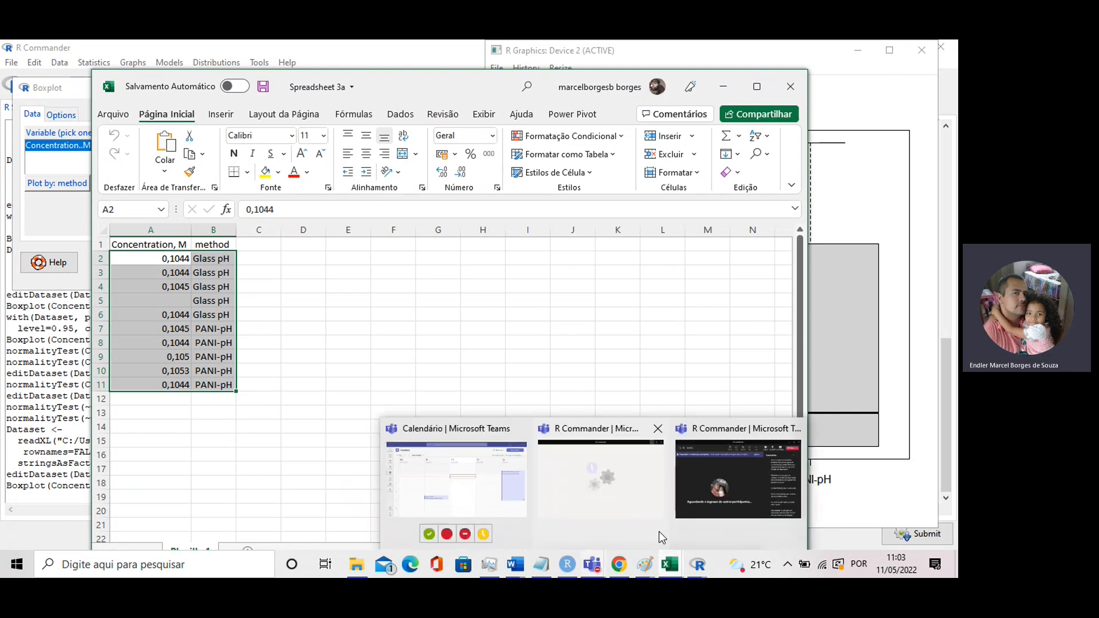
pyautogui.click(697, 564)
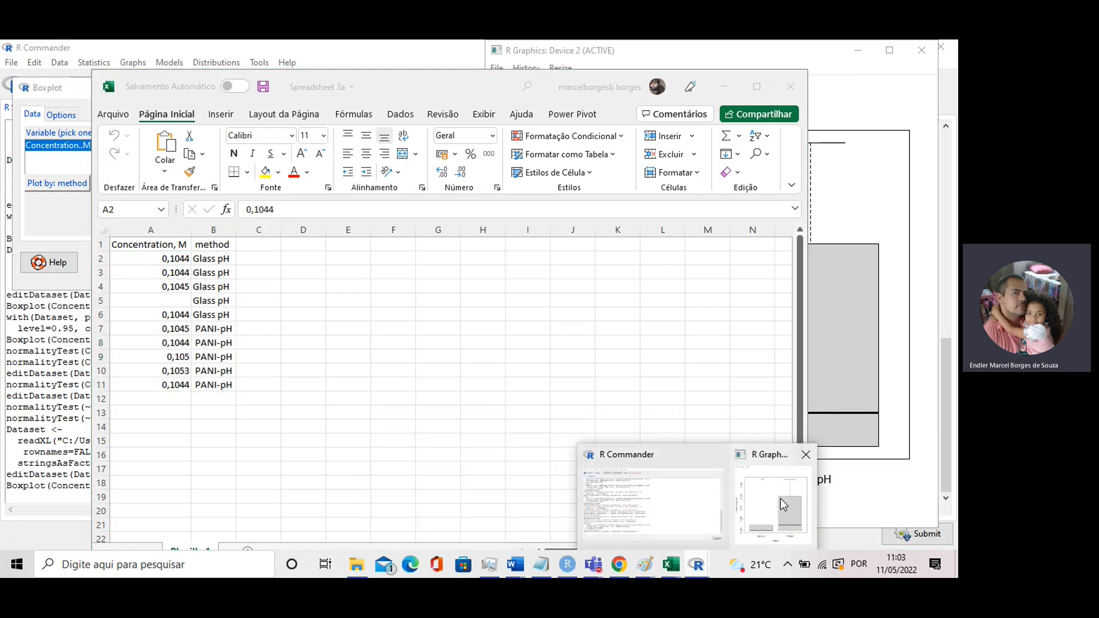
pyautogui.click(770, 503)
pyautogui.click(923, 50)
pyautogui.moveTo(697, 564)
pyautogui.click(698, 504)
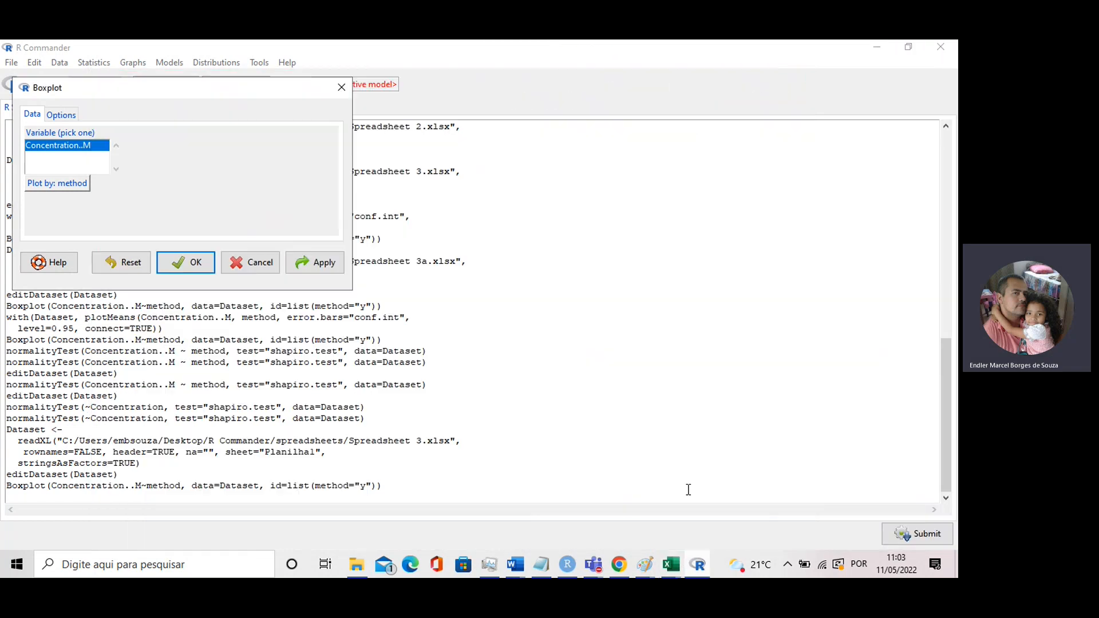
pyautogui.click(265, 263)
# Step: Import the Spreadsheet 3a Excel file into R Commander under the name Dataset, overwriting the existing data set
pyautogui.click(671, 563)
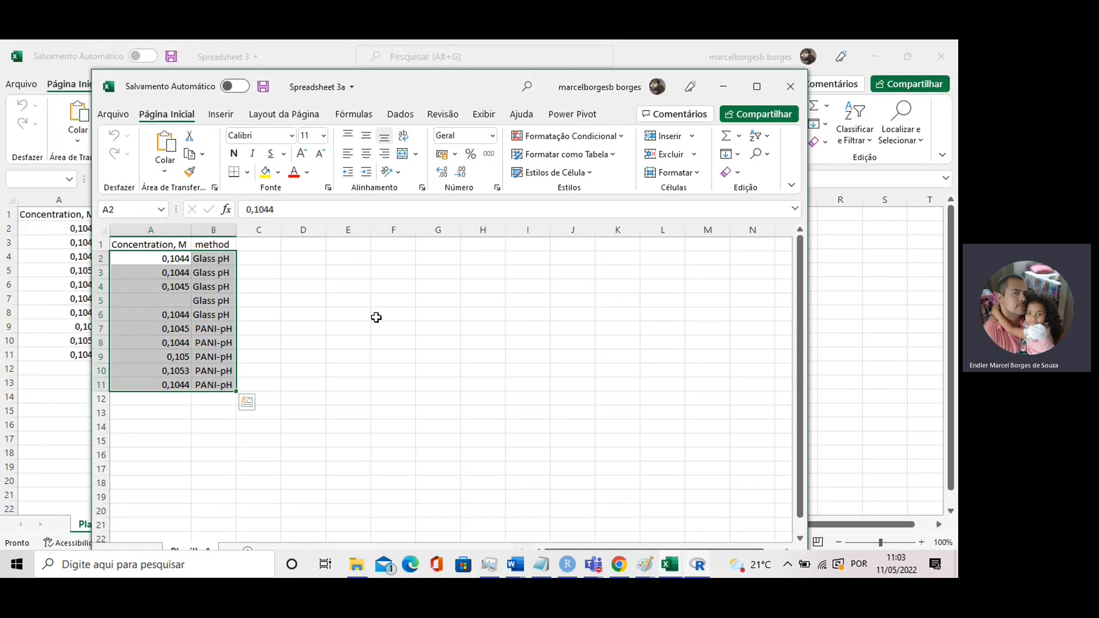
pyautogui.click(695, 563)
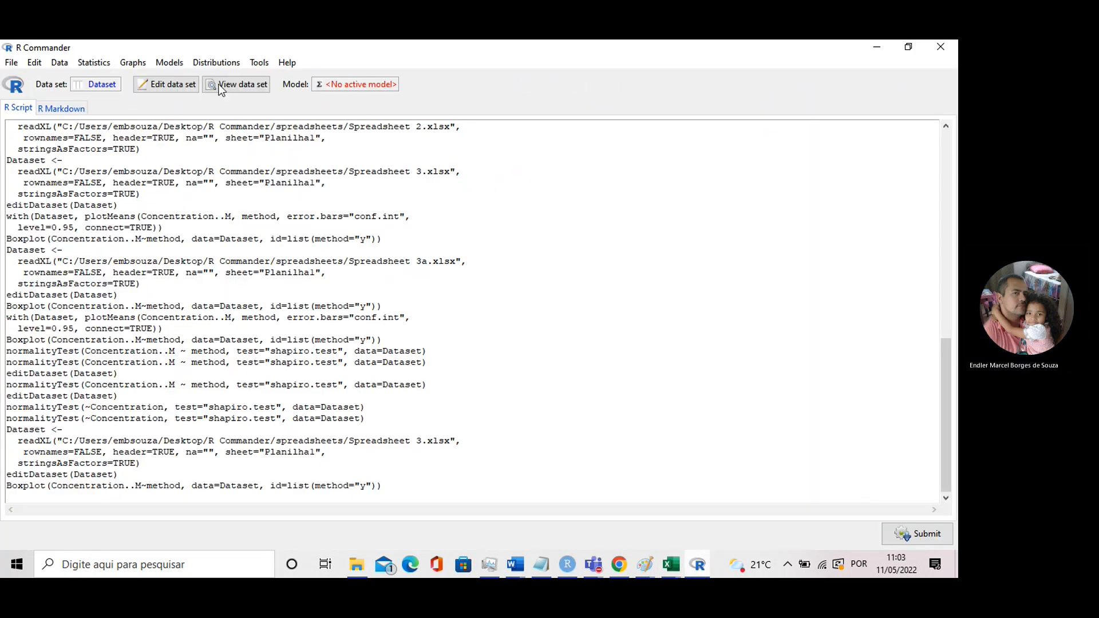
pyautogui.click(59, 62)
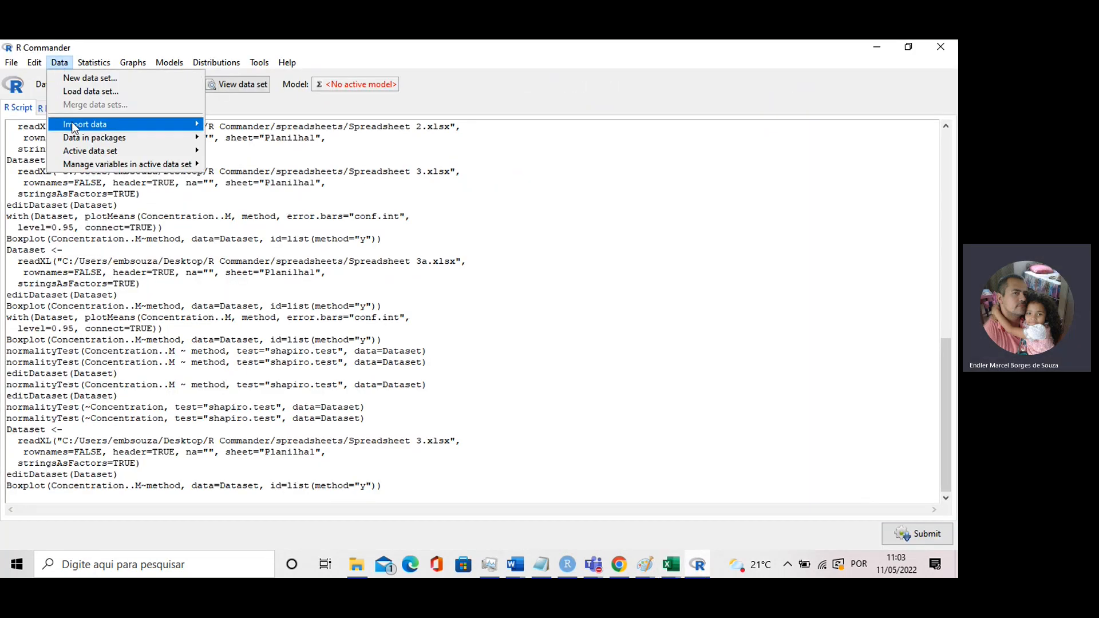
pyautogui.moveTo(73, 126)
pyautogui.click(252, 201)
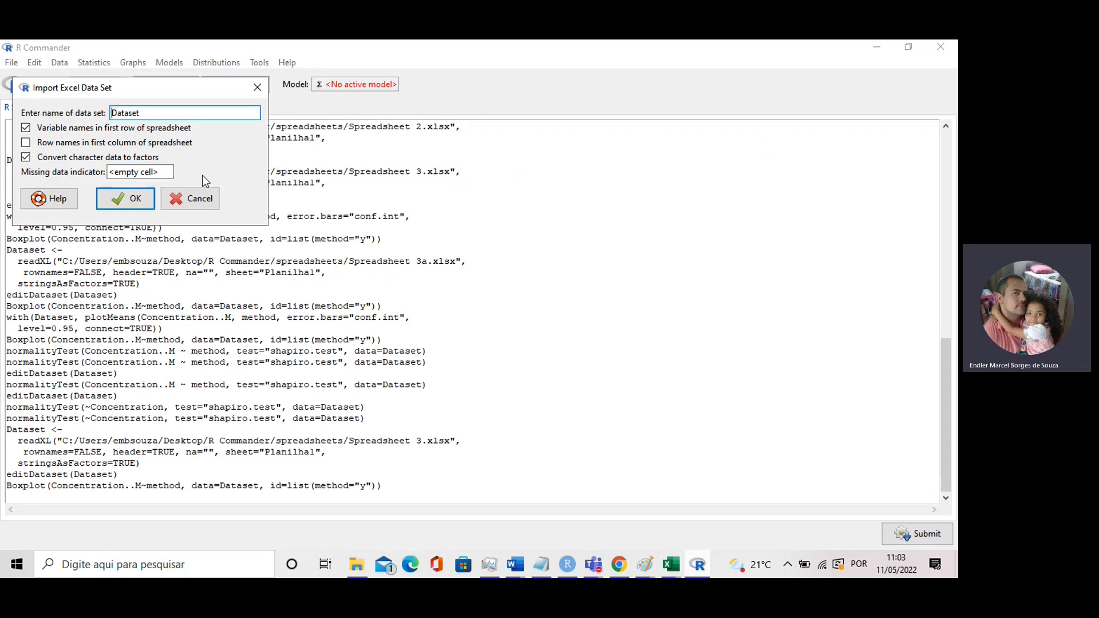
pyautogui.click(123, 199)
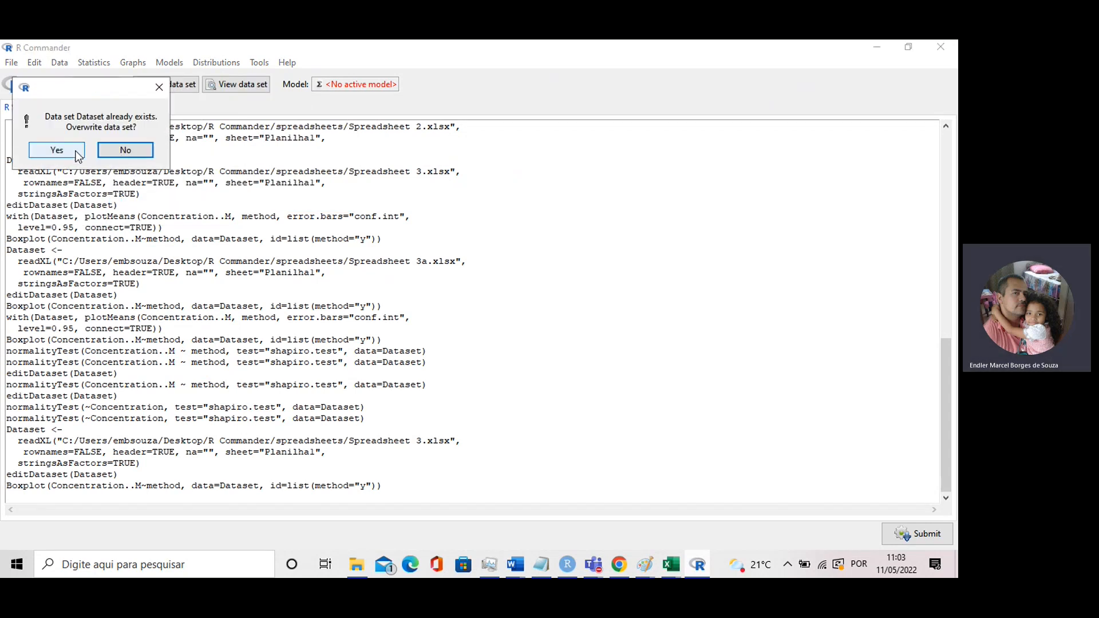
pyautogui.click(56, 150)
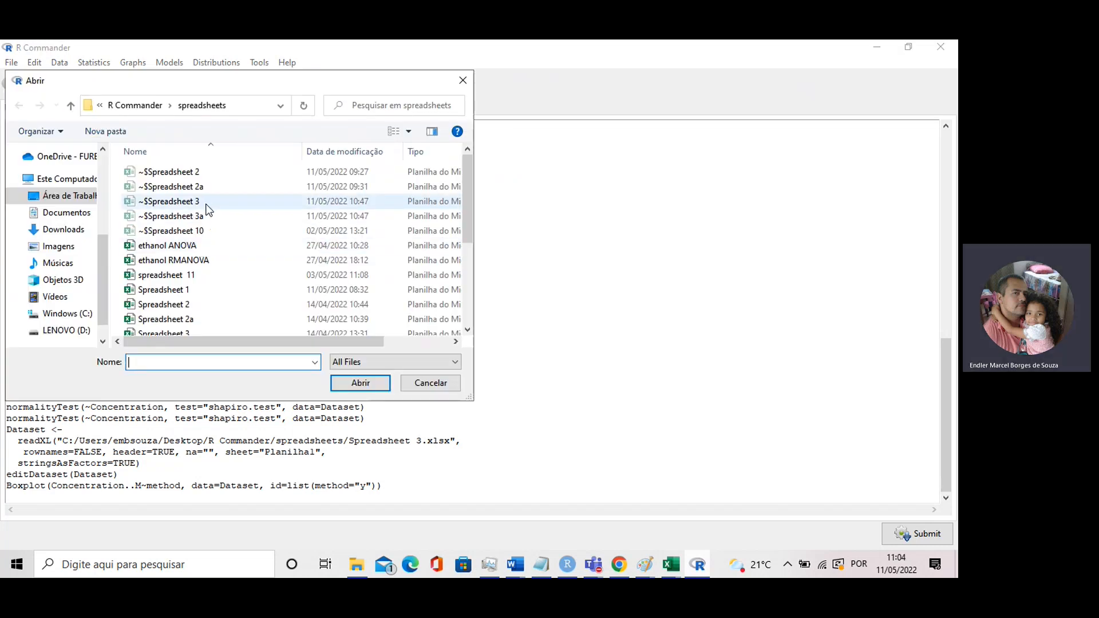
pyautogui.click(203, 215)
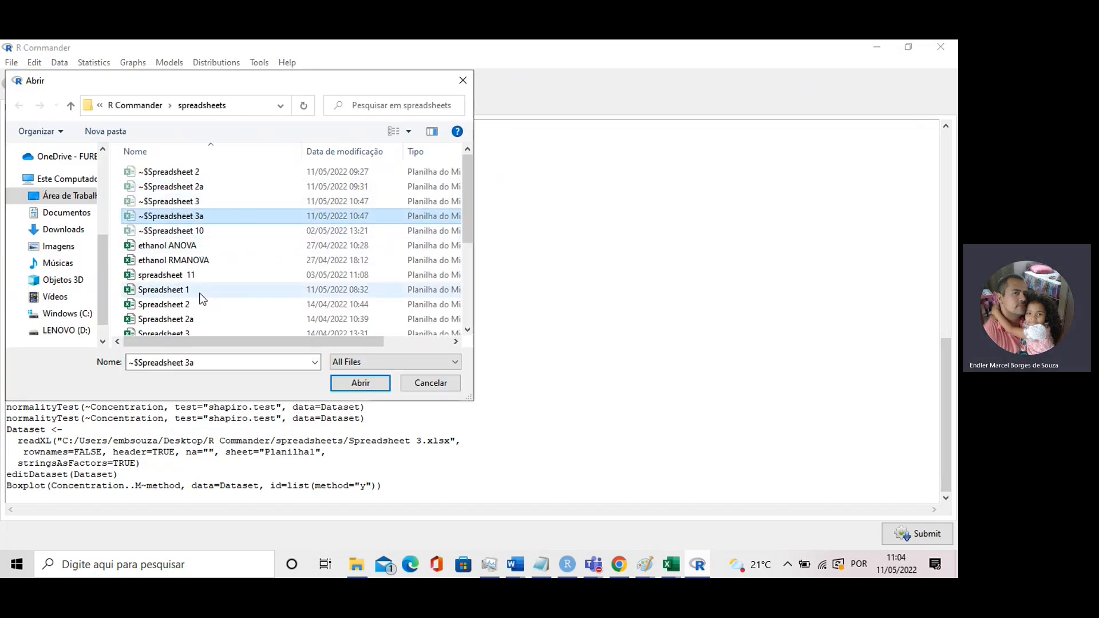
pyautogui.scroll(-2, 207, 295)
pyautogui.click(197, 269)
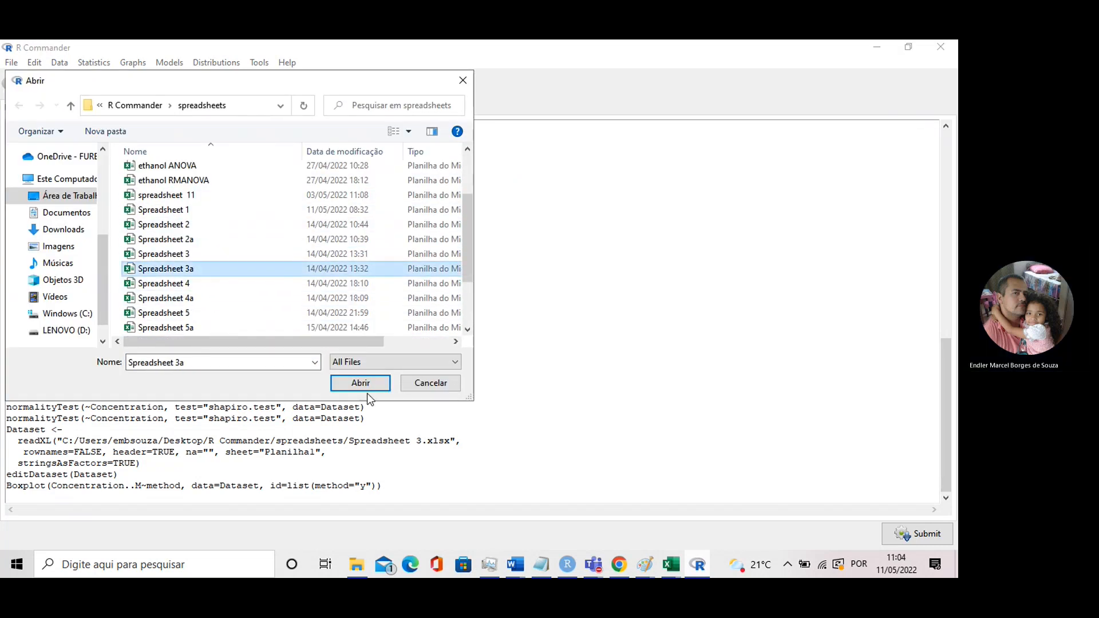
pyautogui.click(362, 383)
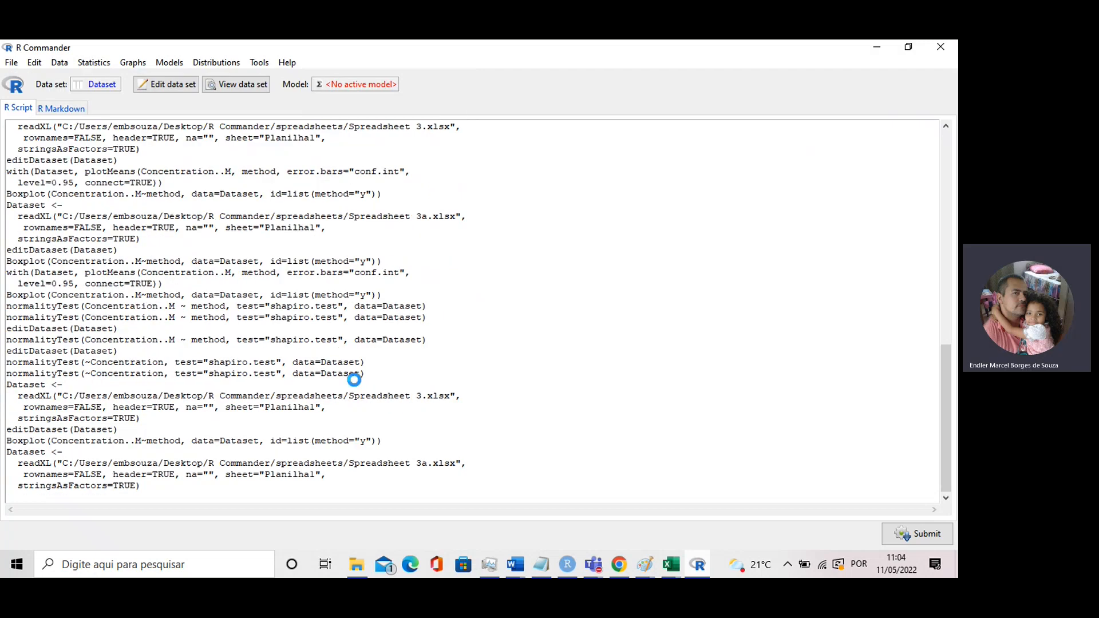
# Step: Rename the Concentration..M column to Concentration in the data editor and save the edited data set
pyautogui.click(180, 85)
pyautogui.click(162, 160)
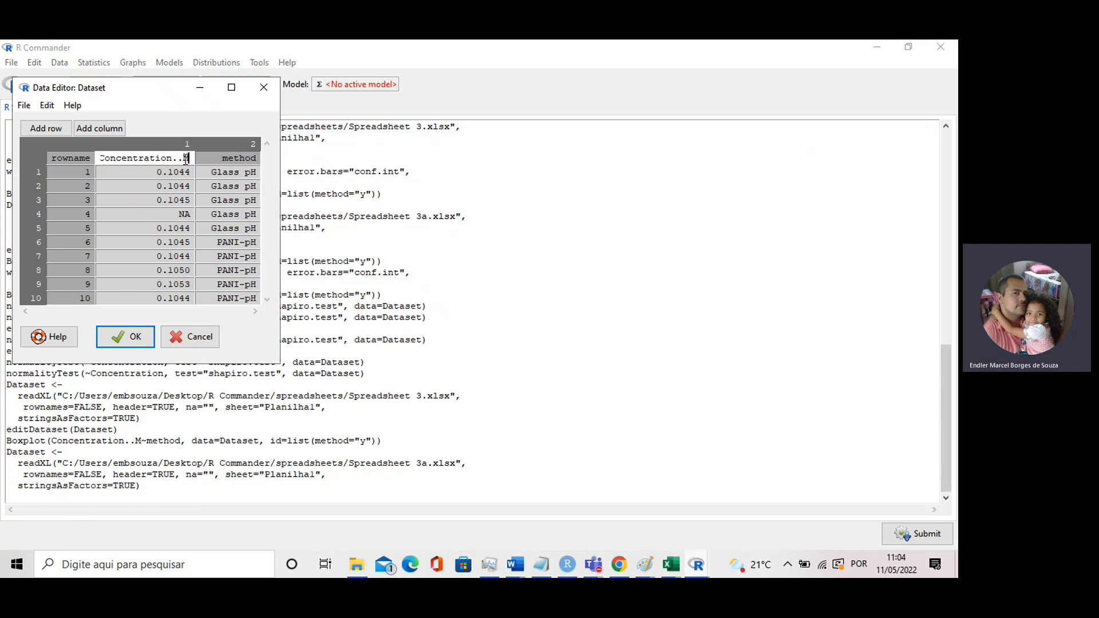
pyautogui.click(181, 159)
pyautogui.click(188, 158)
pyautogui.click(178, 158)
pyautogui.press('Delete')
pyautogui.press('Delete')
pyautogui.press('Delete')
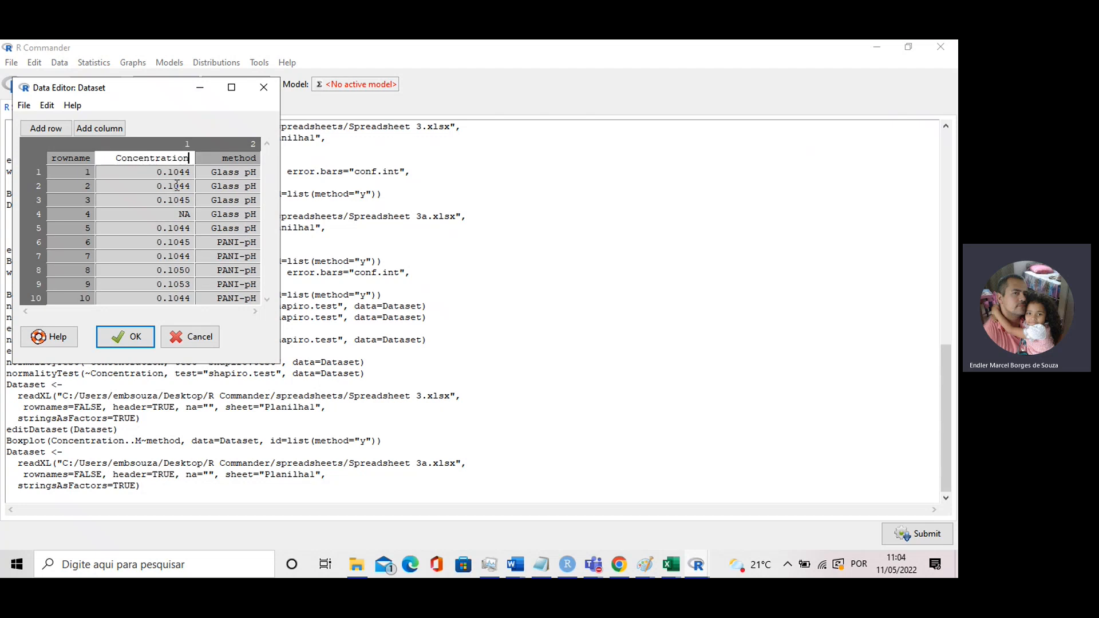
pyautogui.click(136, 339)
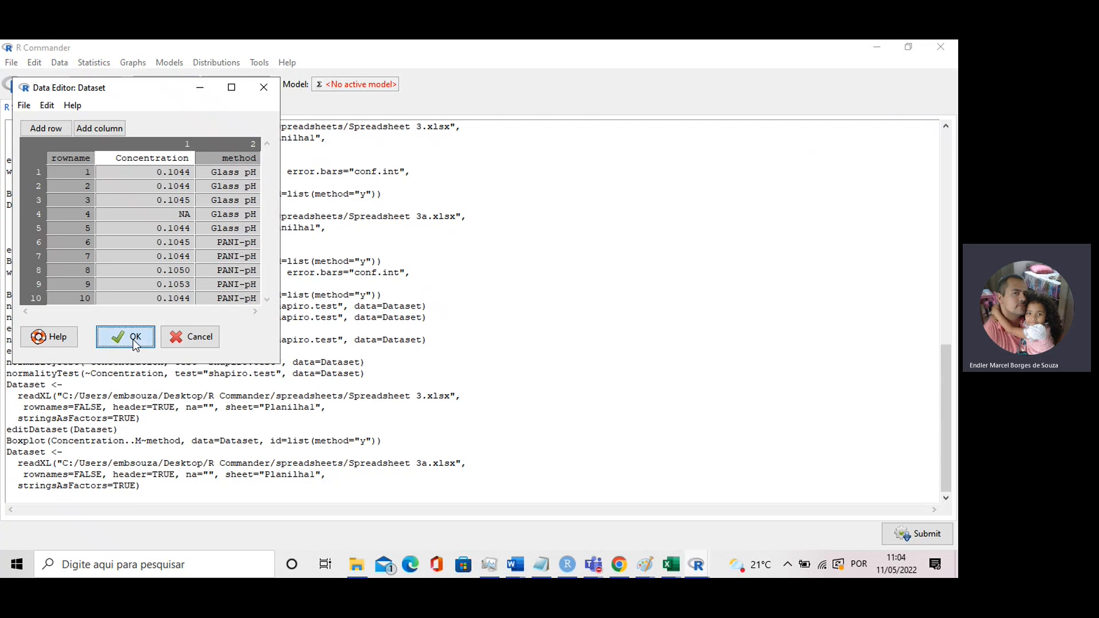
# Step: Create a boxplot of Concentration grouped by method, bring its graphics window to the front, and dismiss the Boxplot dialog
pyautogui.click(133, 64)
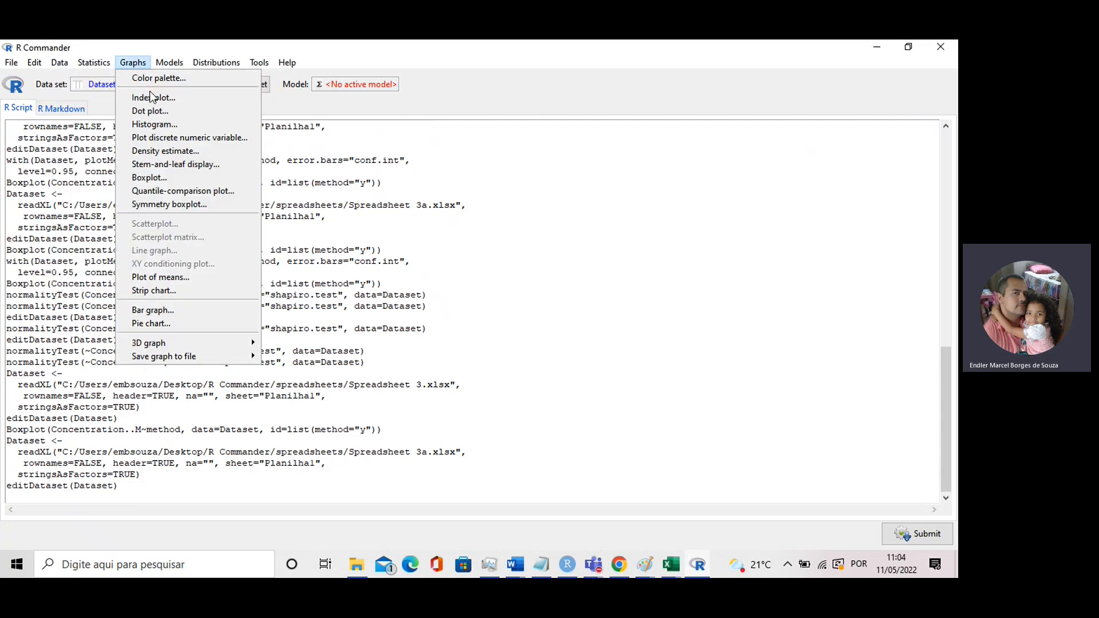
pyautogui.click(150, 179)
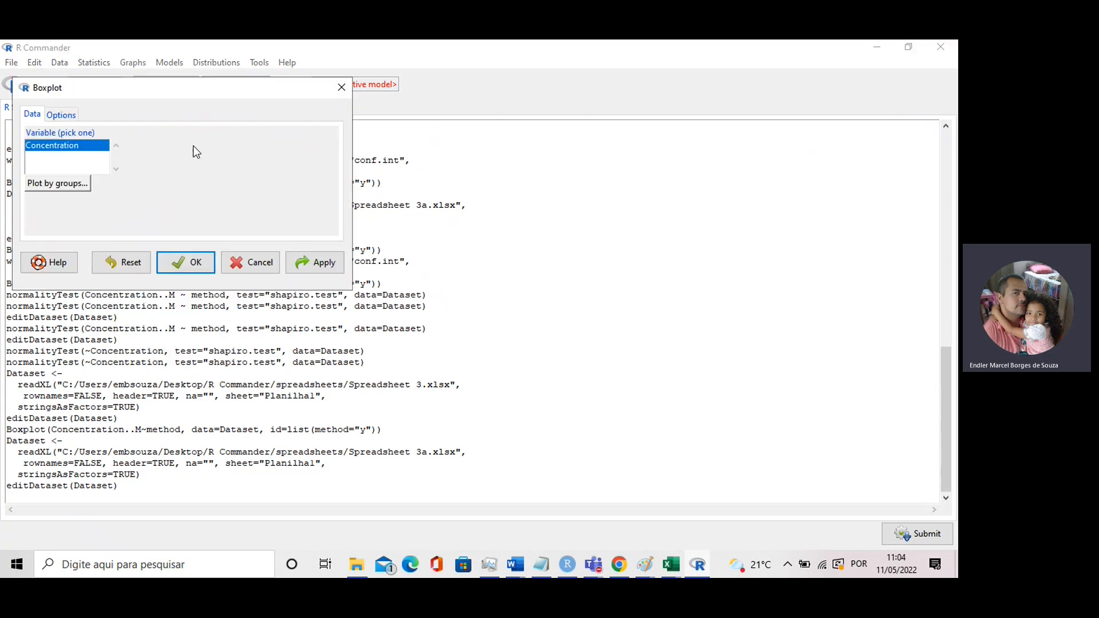
pyautogui.click(69, 182)
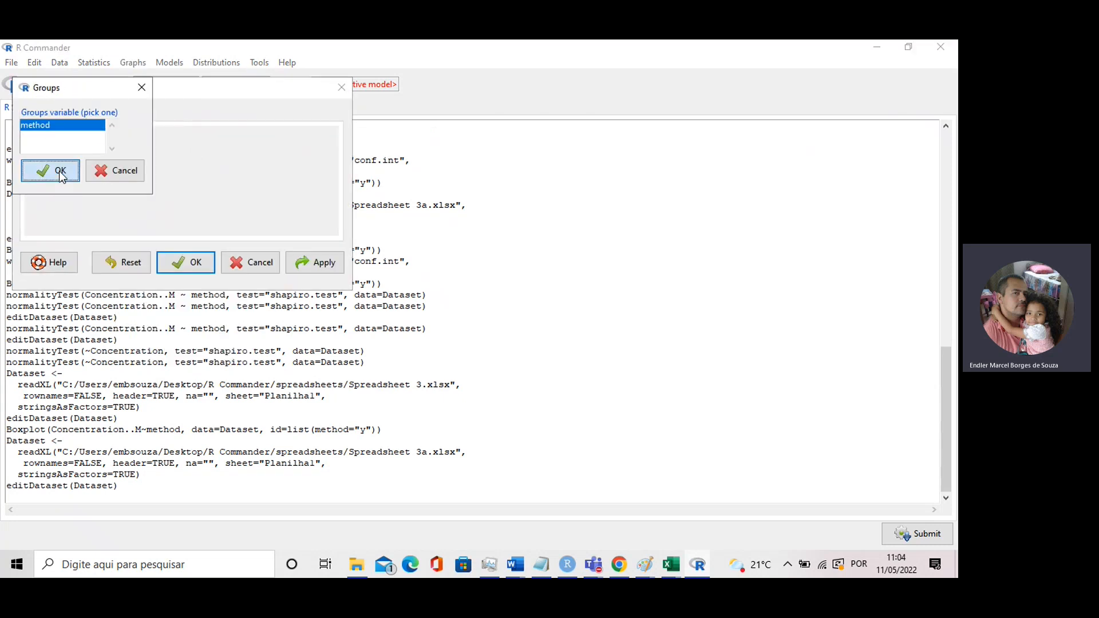
pyautogui.click(65, 178)
pyautogui.click(307, 268)
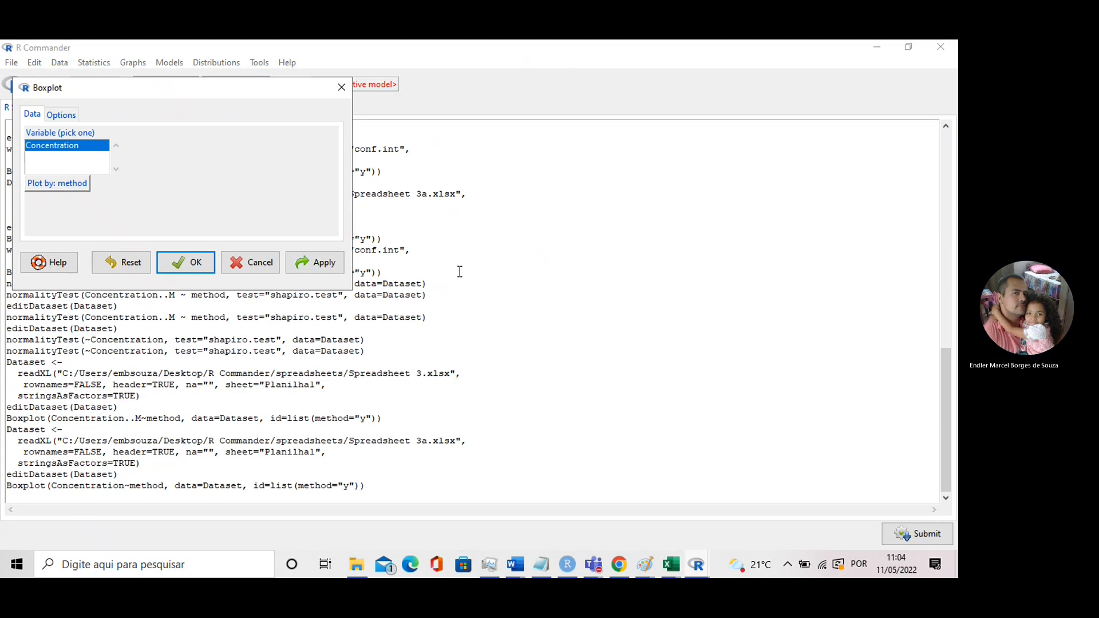
pyautogui.click(697, 565)
pyautogui.click(778, 514)
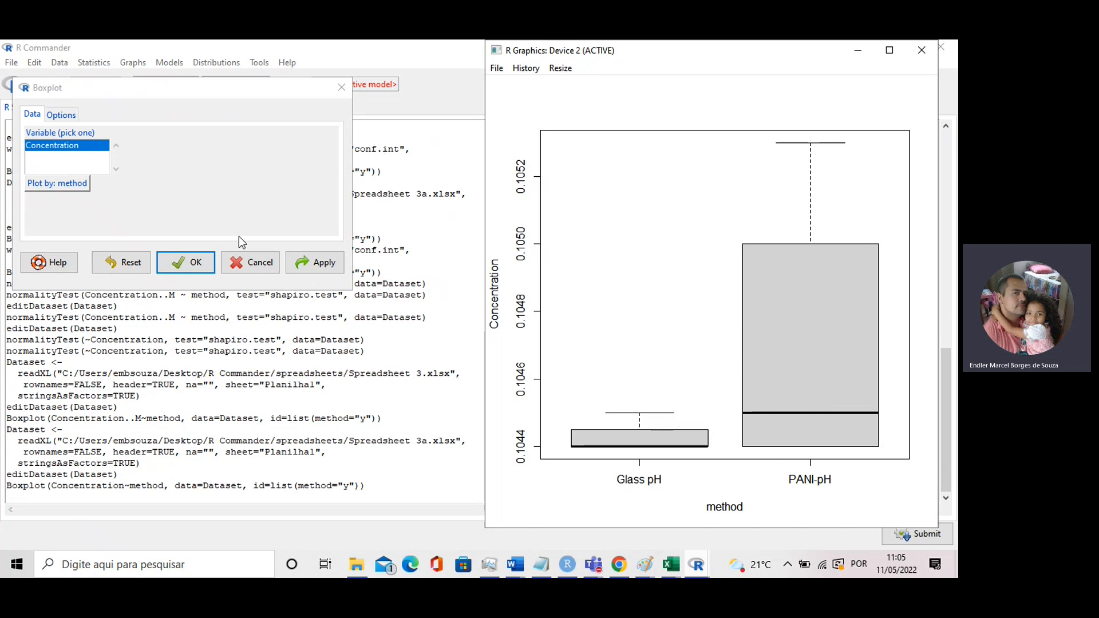
pyautogui.click(250, 262)
# Step: Plot the means of Concentration by method with standard deviation error bars, view the graph, and close its graphics window
pyautogui.click(130, 62)
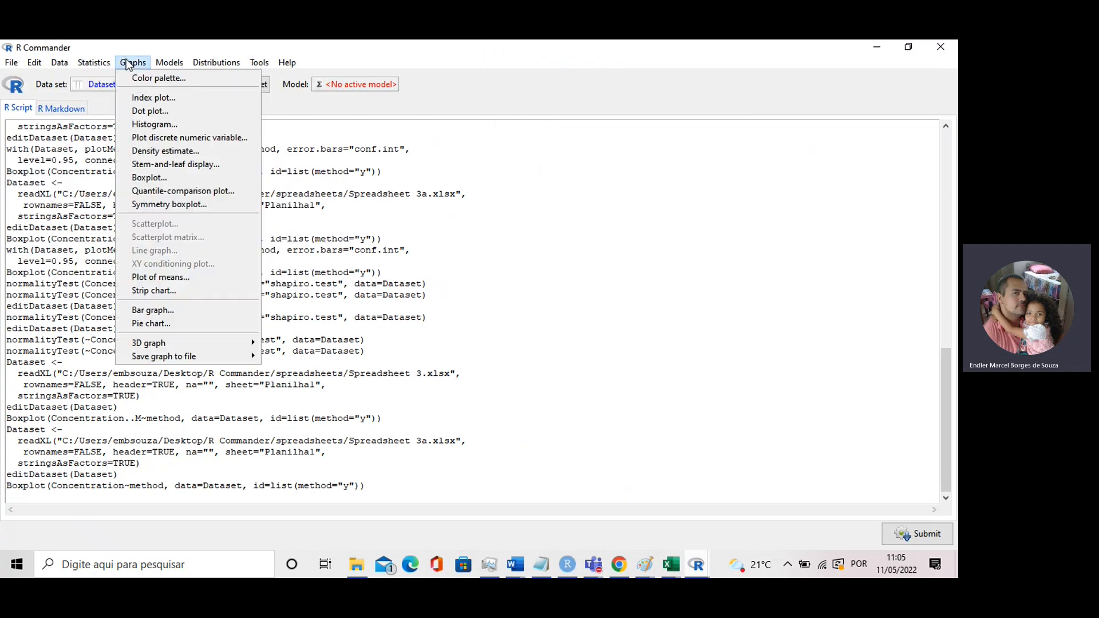
pyautogui.click(172, 279)
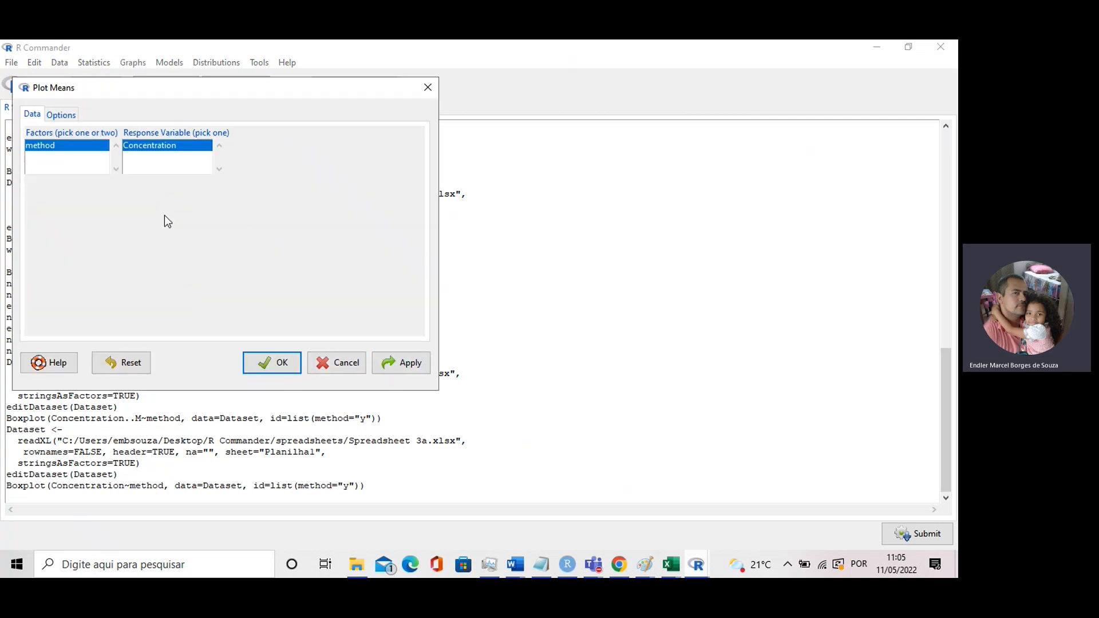
pyautogui.click(61, 114)
pyautogui.click(35, 184)
pyautogui.click(37, 155)
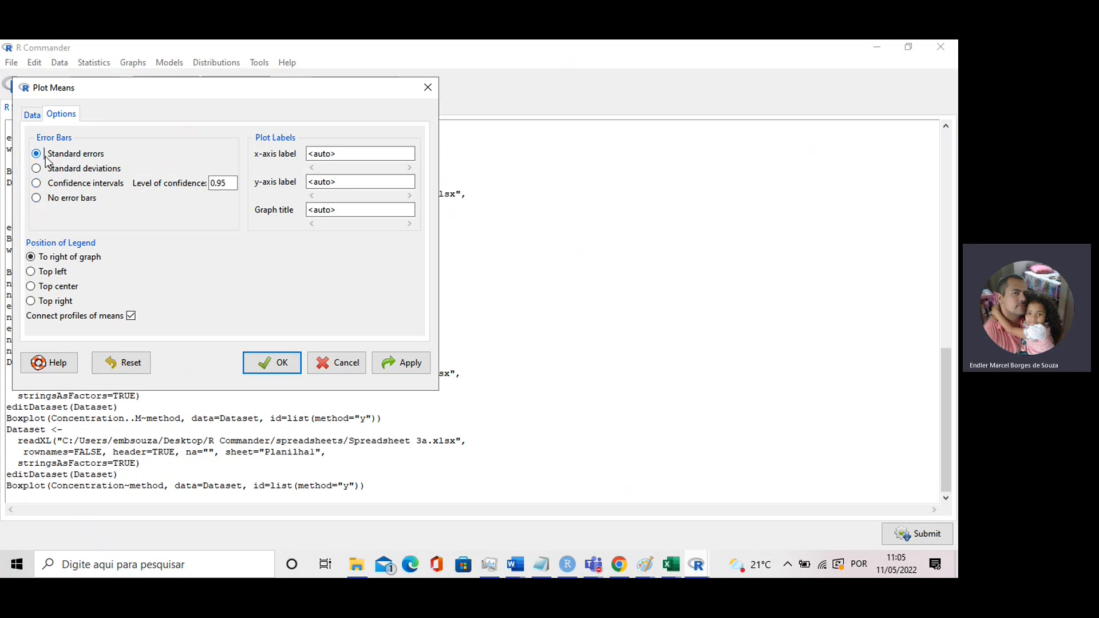
pyautogui.click(37, 169)
pyautogui.click(412, 366)
pyautogui.click(269, 364)
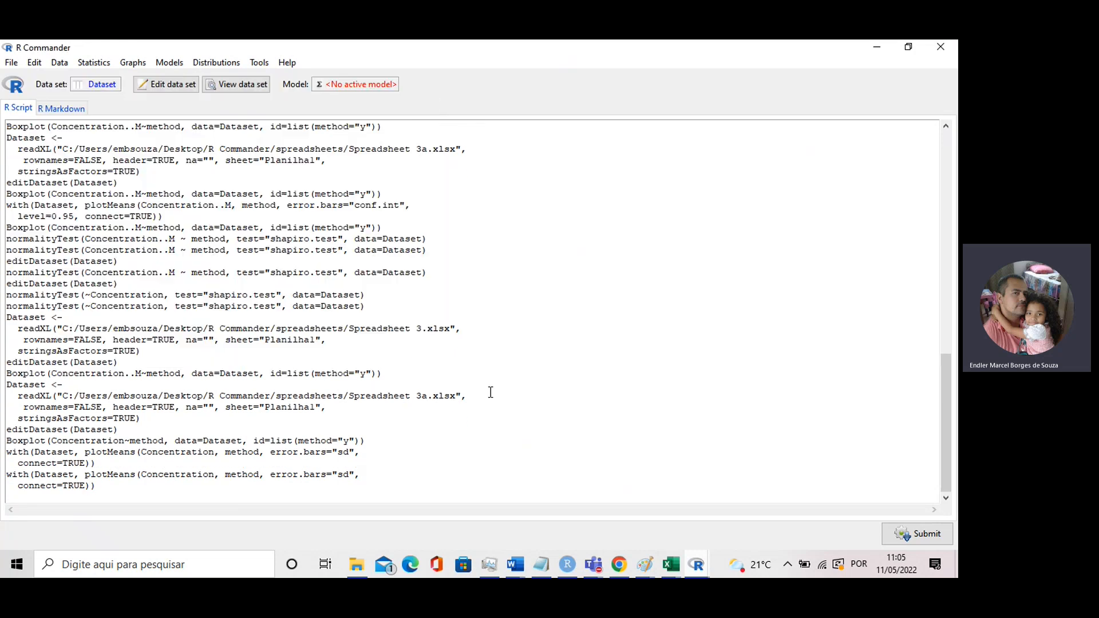
pyautogui.moveTo(699, 561)
pyautogui.click(778, 502)
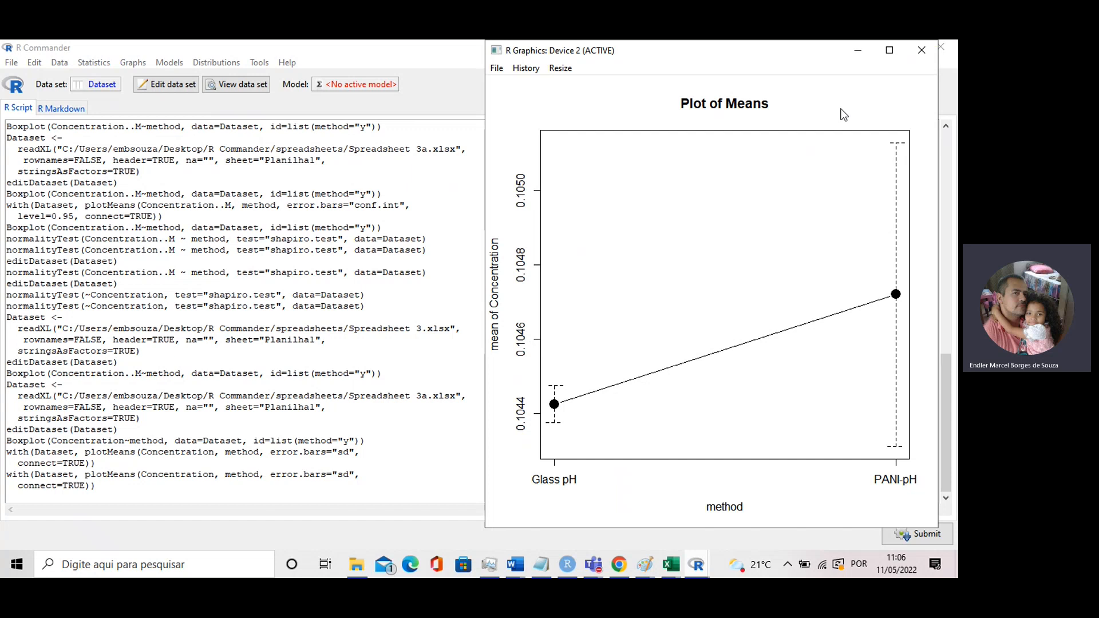
pyautogui.click(919, 53)
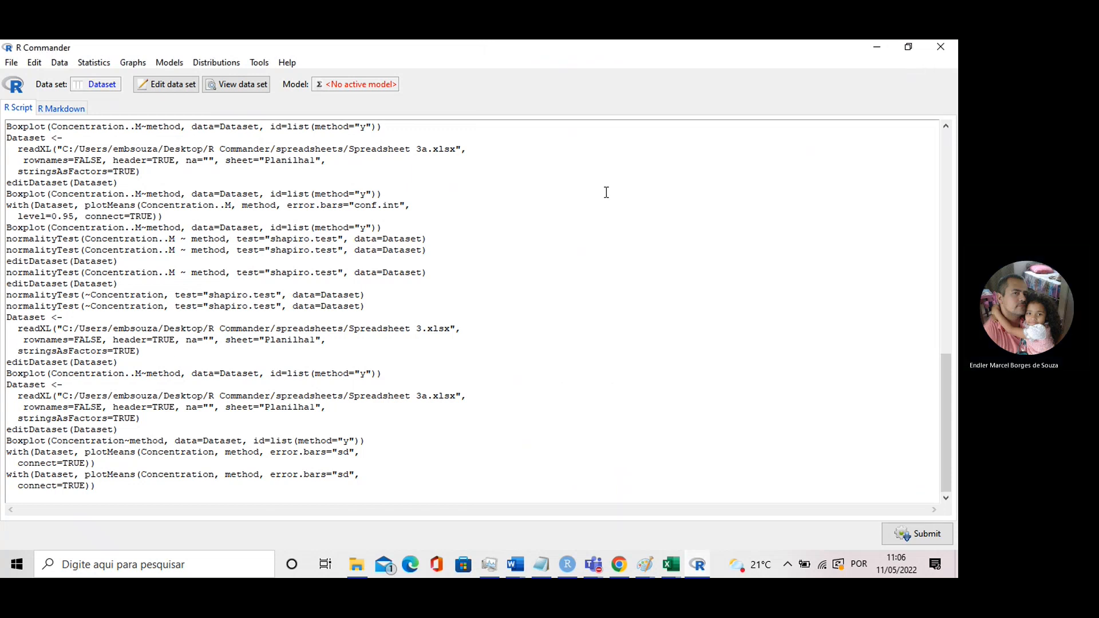
# Step: Run a Shapiro-Wilk test of normality on Concentration without grouping
pyautogui.click(86, 63)
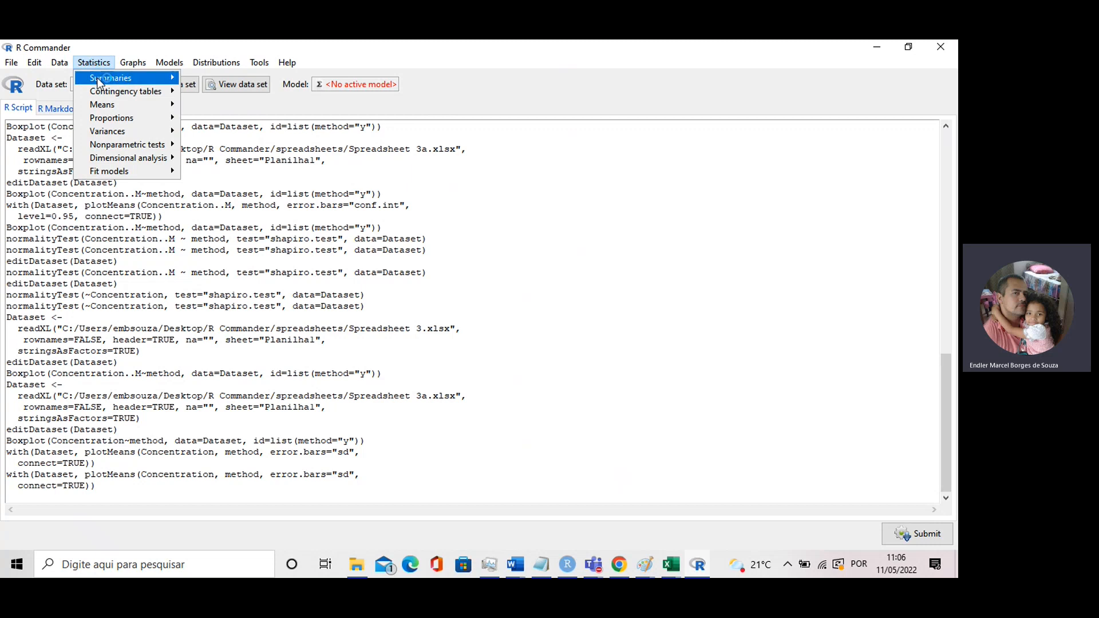
pyautogui.moveTo(118, 80)
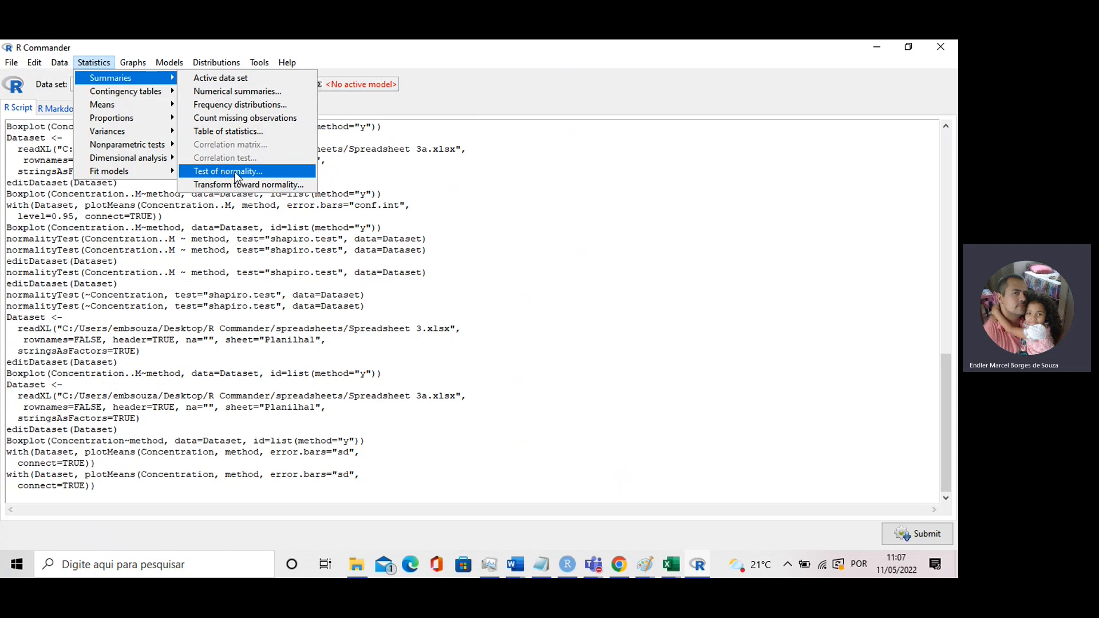
pyautogui.click(235, 172)
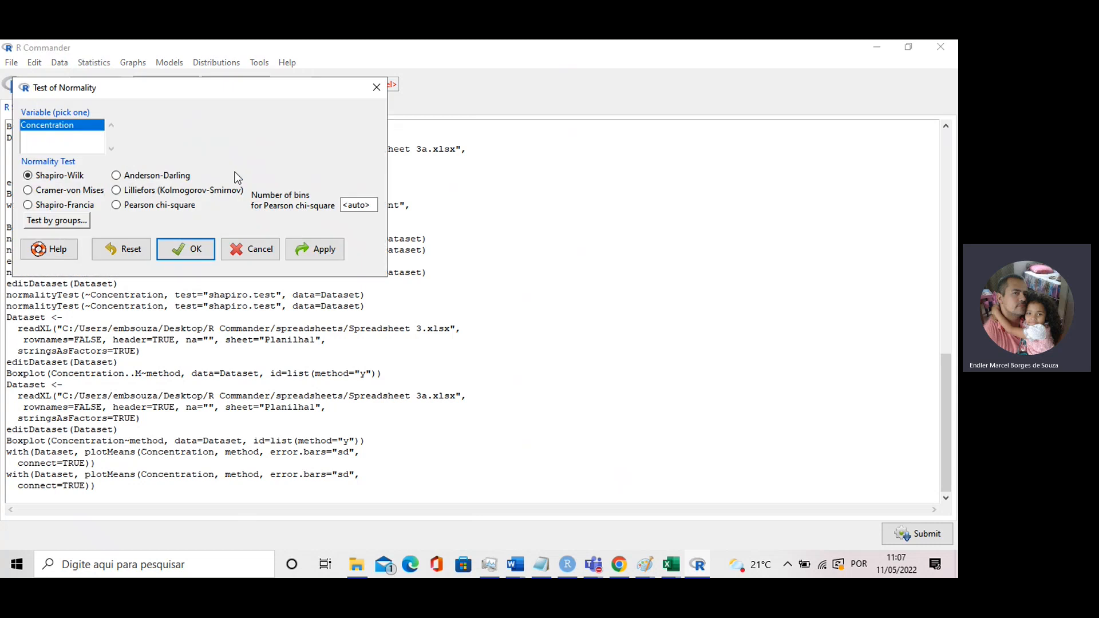
pyautogui.click(177, 250)
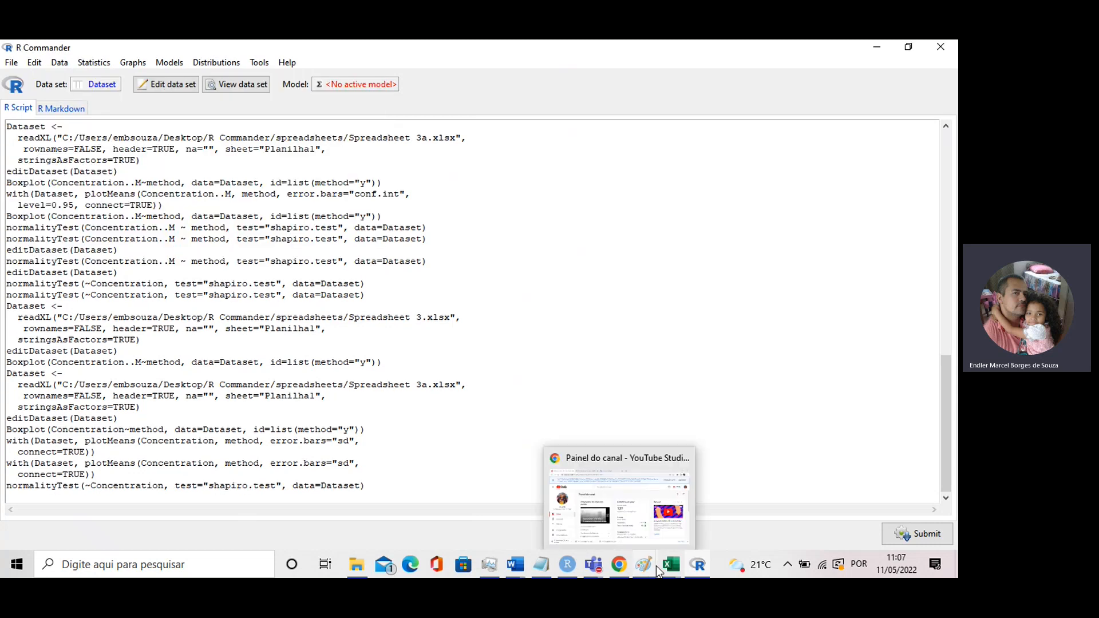
# Step: Switch to RStudio and examine the W statistic and p-value of the Shapiro-Wilk test in the console, highlighting those lines
pyautogui.click(565, 571)
pyautogui.moveTo(204, 515); pyautogui.dragTo(12, 501)
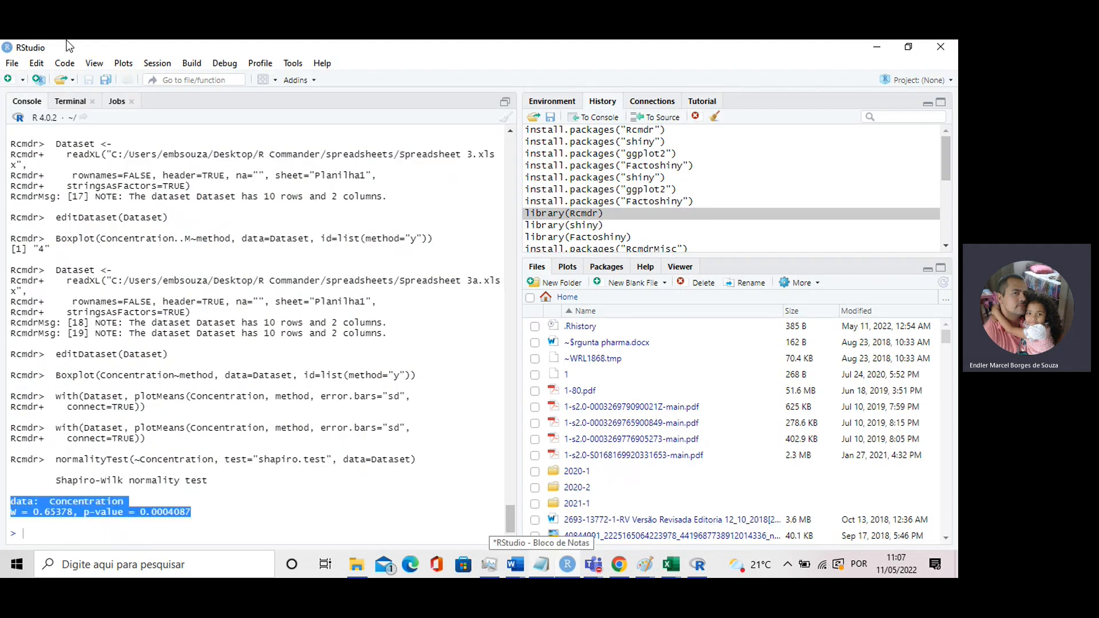
pyautogui.click(127, 507)
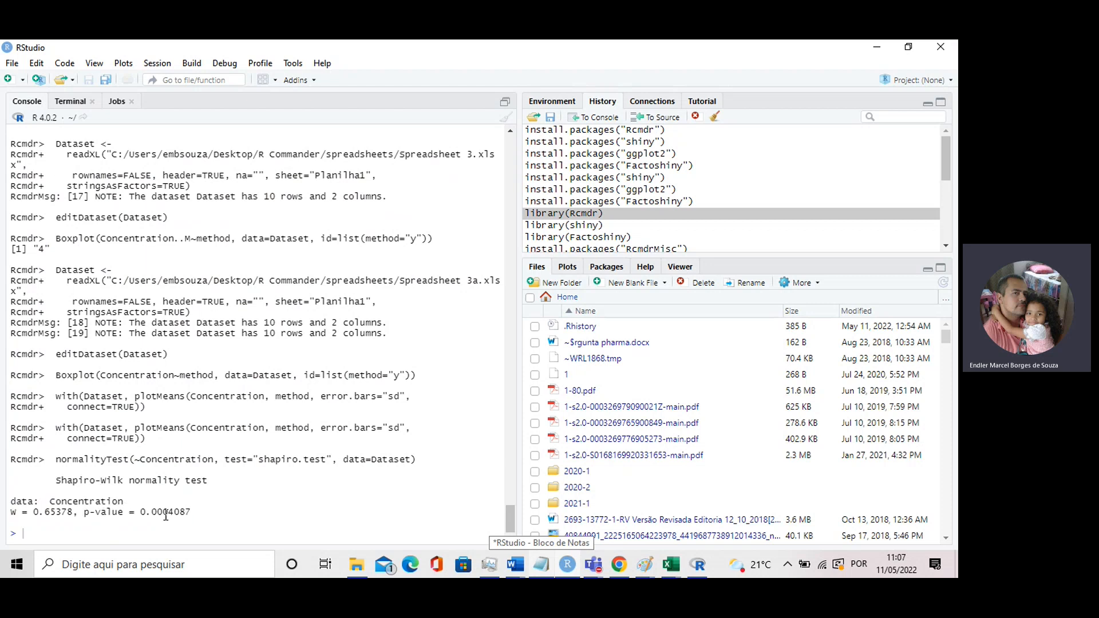
pyautogui.moveTo(191, 512); pyautogui.dragTo(10, 504)
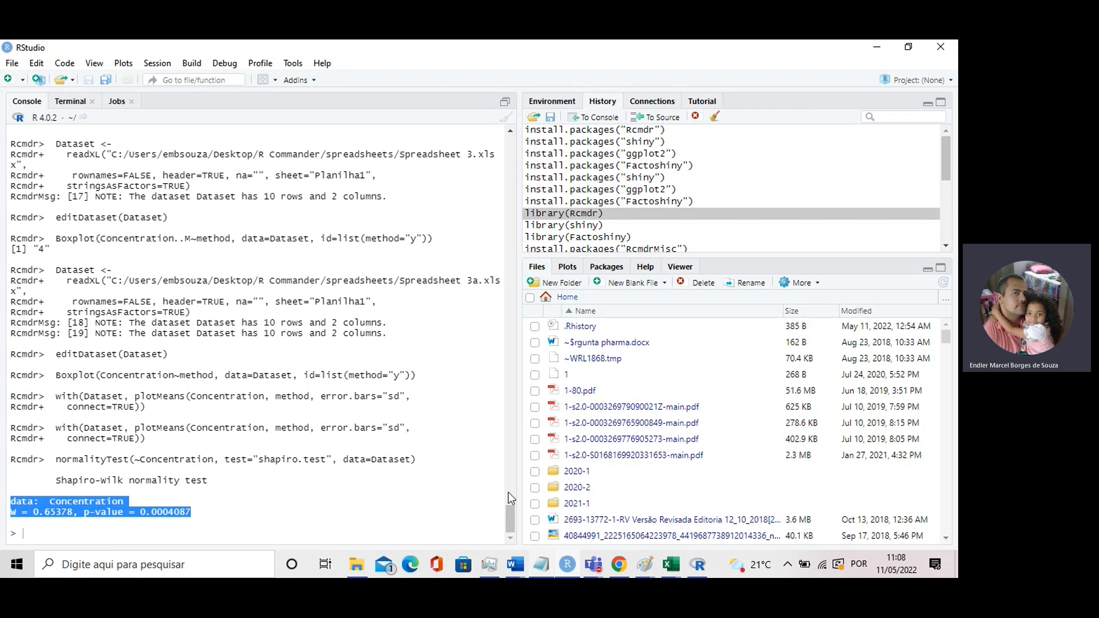
# Step: Switch to R Commander and run a two-sided independent samples t-test of Concentration by method, with .95 confidence and unequal variances, closing the dialog
pyautogui.click(699, 566)
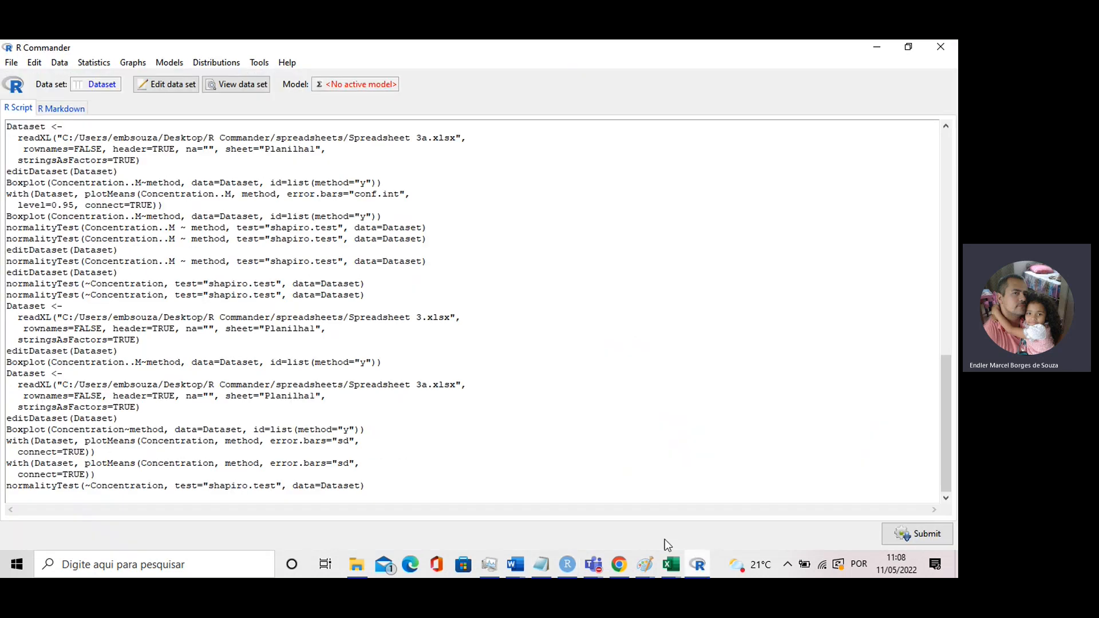
pyautogui.click(89, 65)
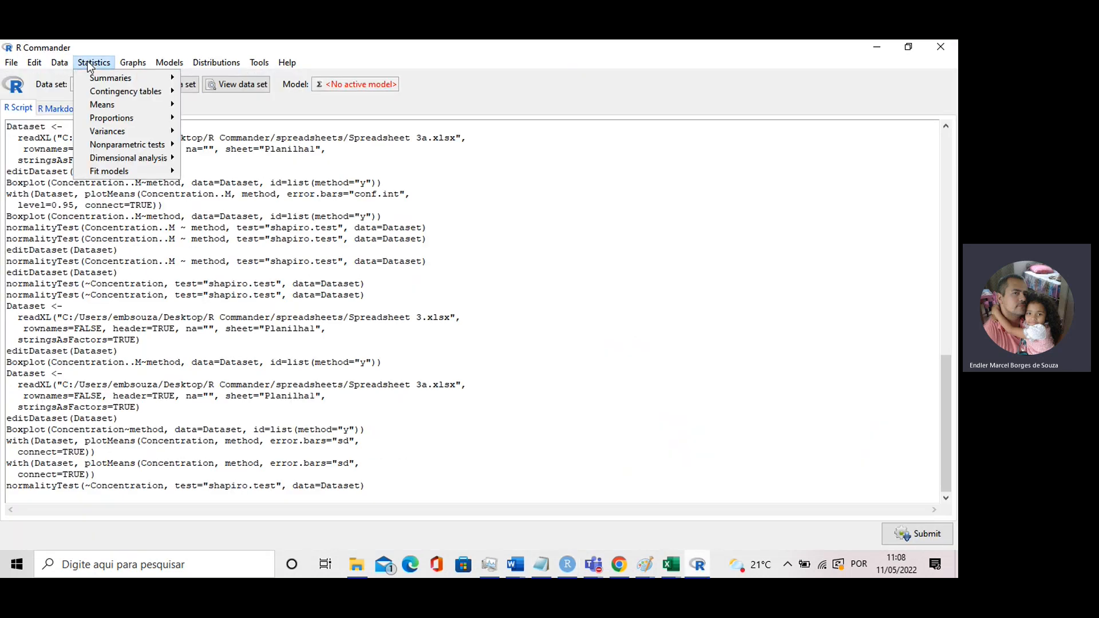
pyautogui.moveTo(109, 106)
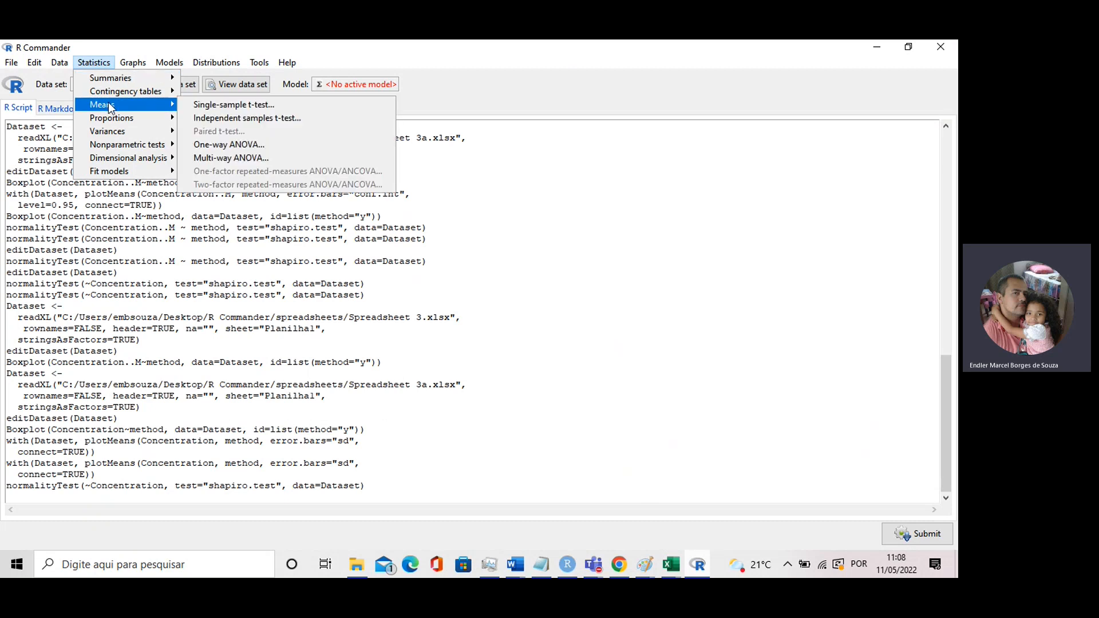
pyautogui.click(233, 119)
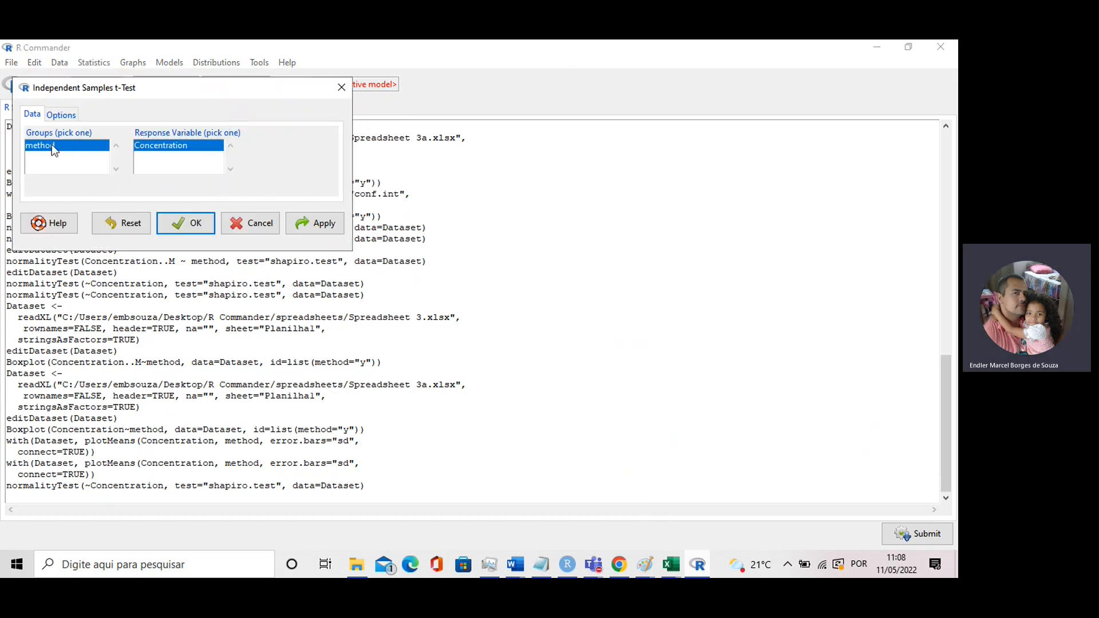
pyautogui.click(64, 118)
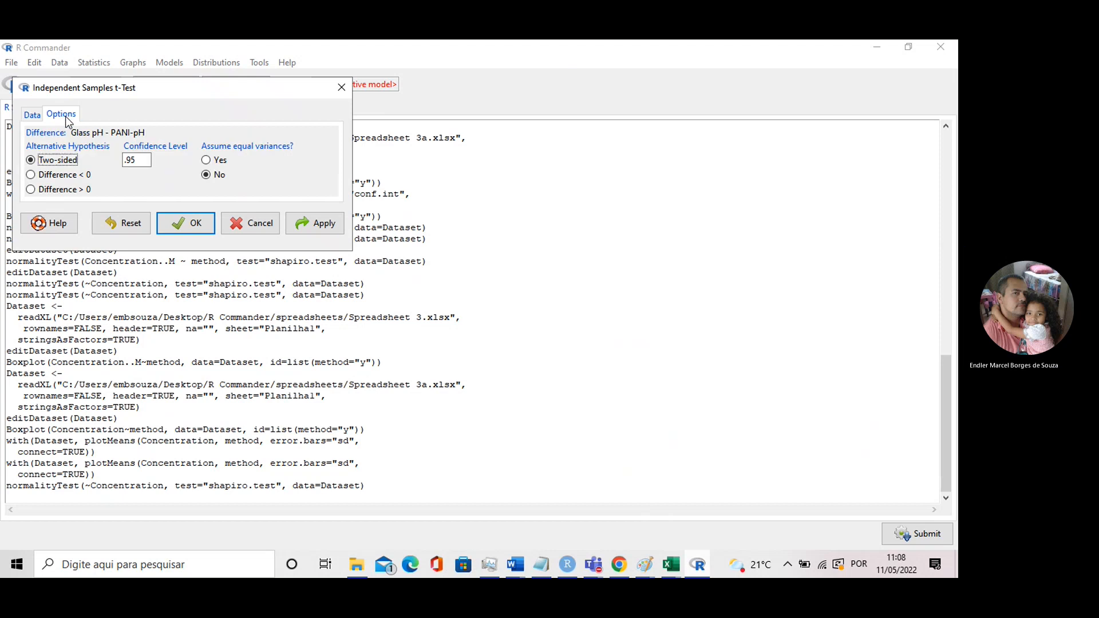
pyautogui.click(23, 117)
pyautogui.click(60, 117)
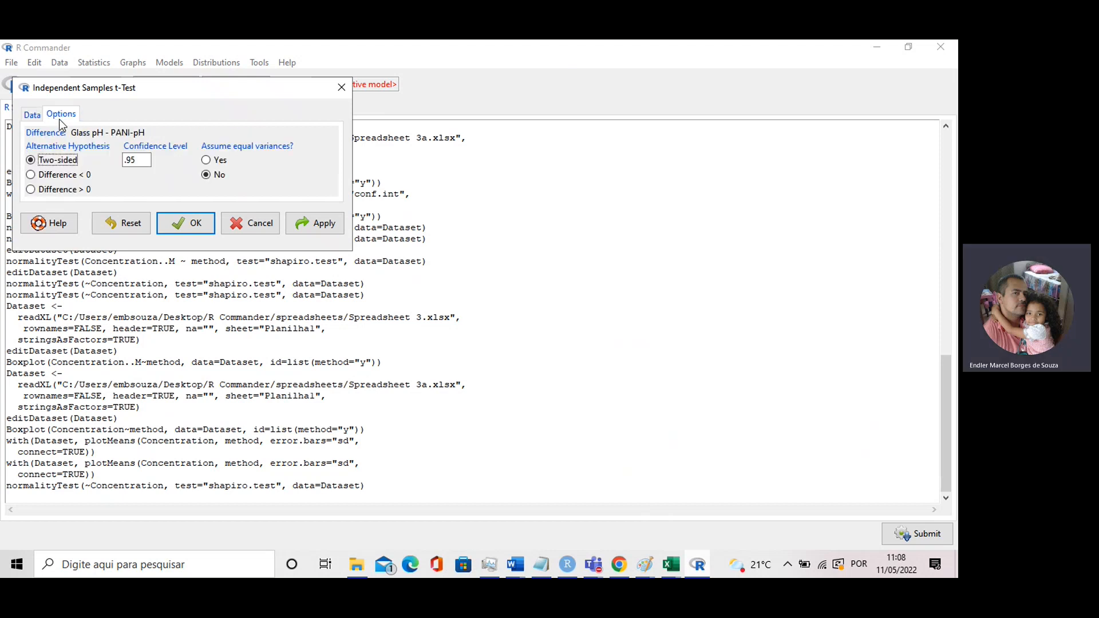
pyautogui.click(36, 115)
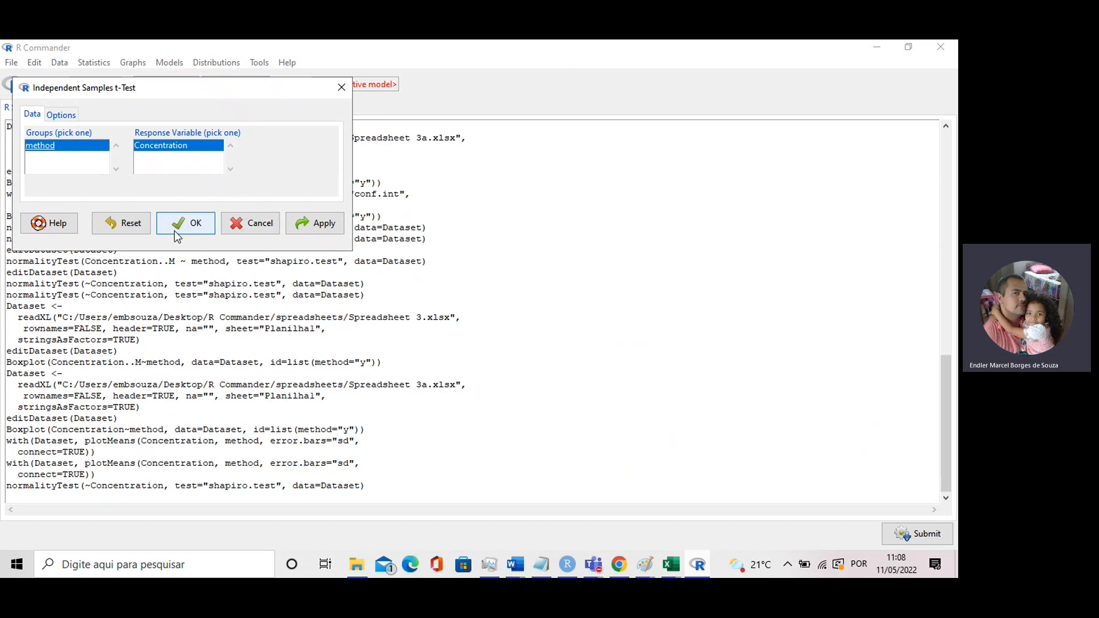
pyautogui.click(68, 119)
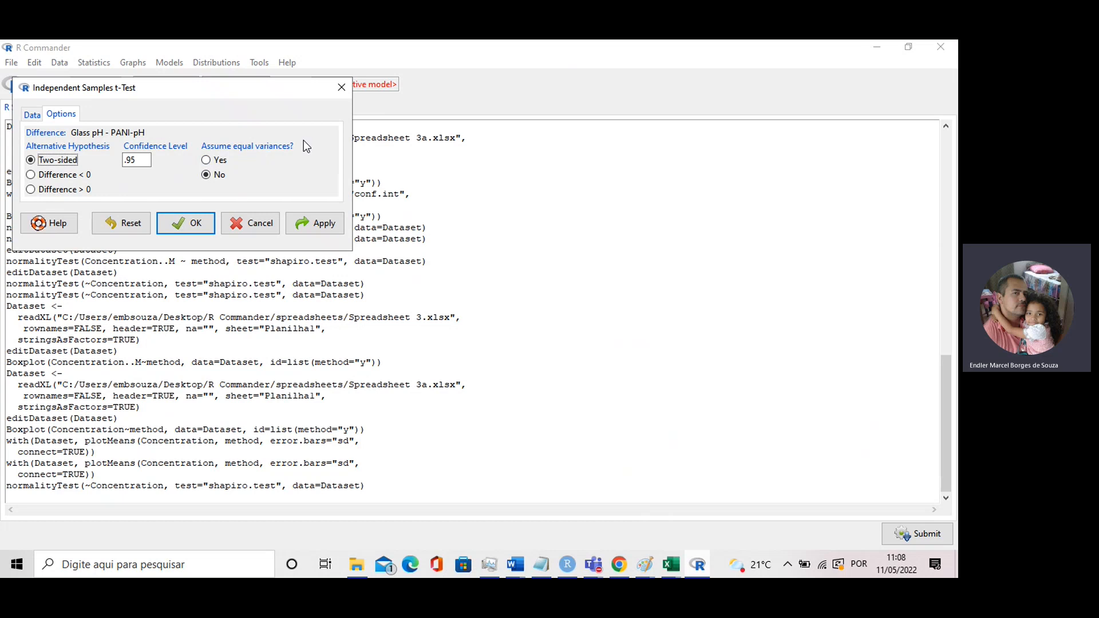
pyautogui.click(301, 226)
pyautogui.click(272, 225)
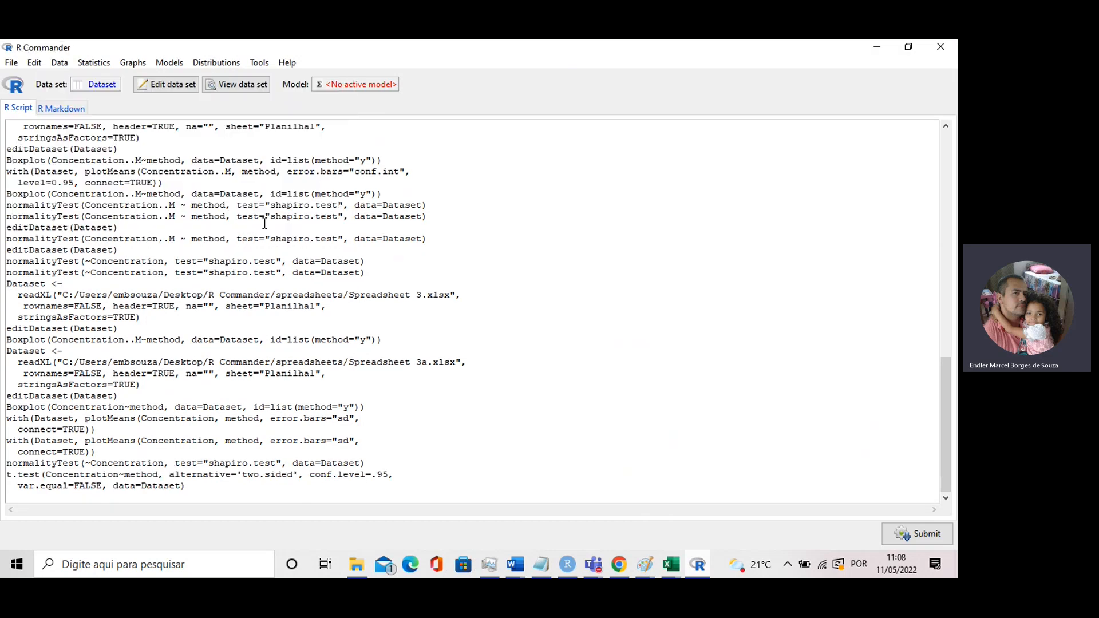
# Step: Run a two-variances F-test on Concentration with method as the grouping variable
pyautogui.click(89, 65)
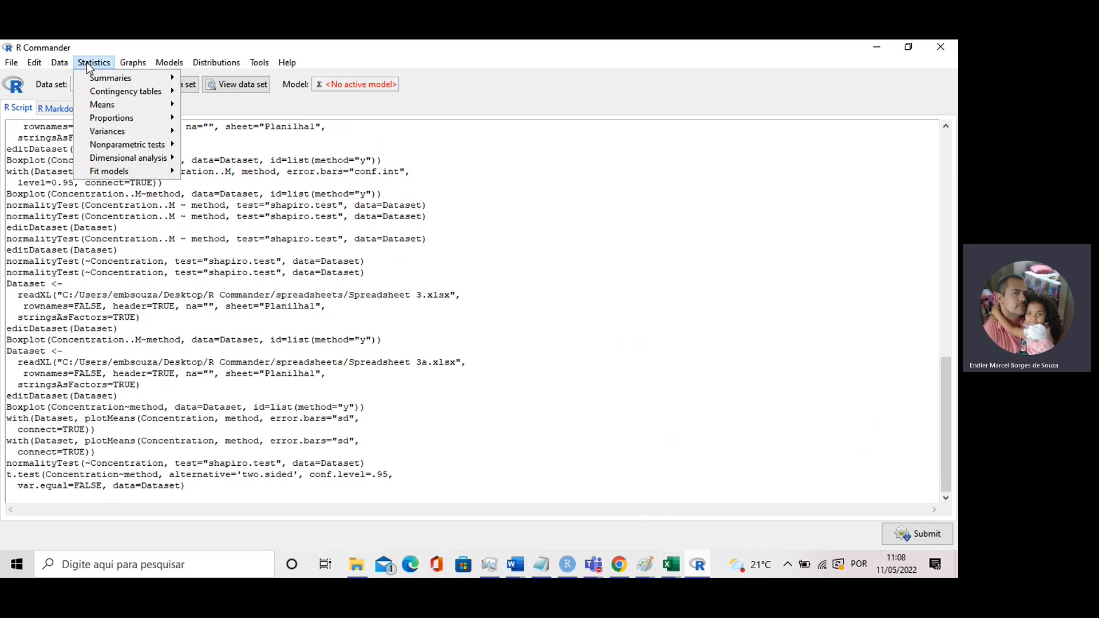
pyautogui.moveTo(122, 133)
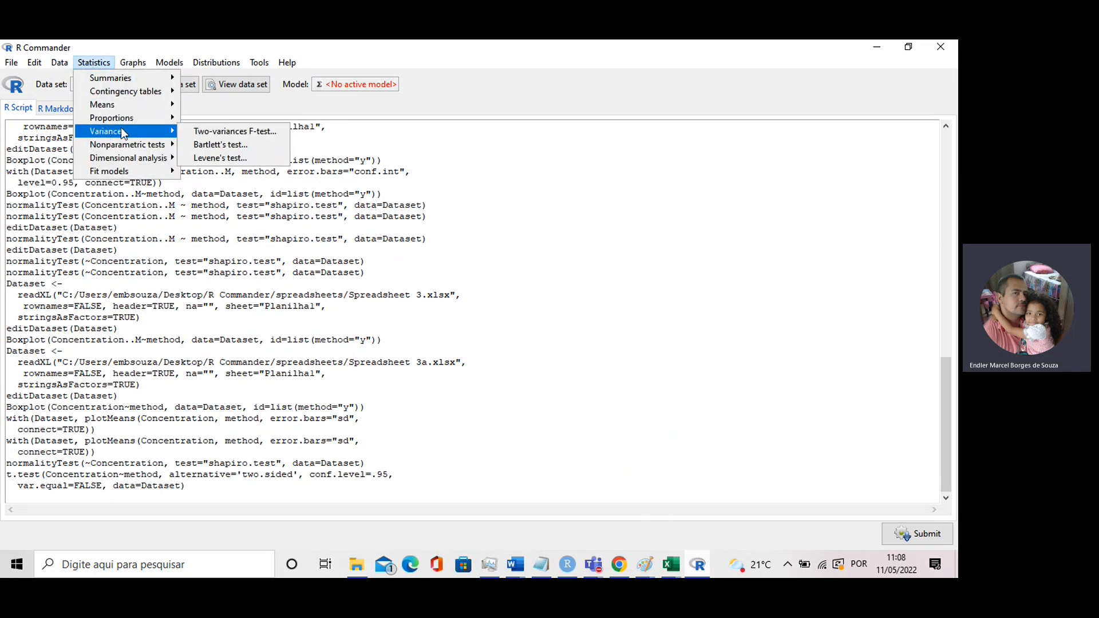
pyautogui.click(243, 135)
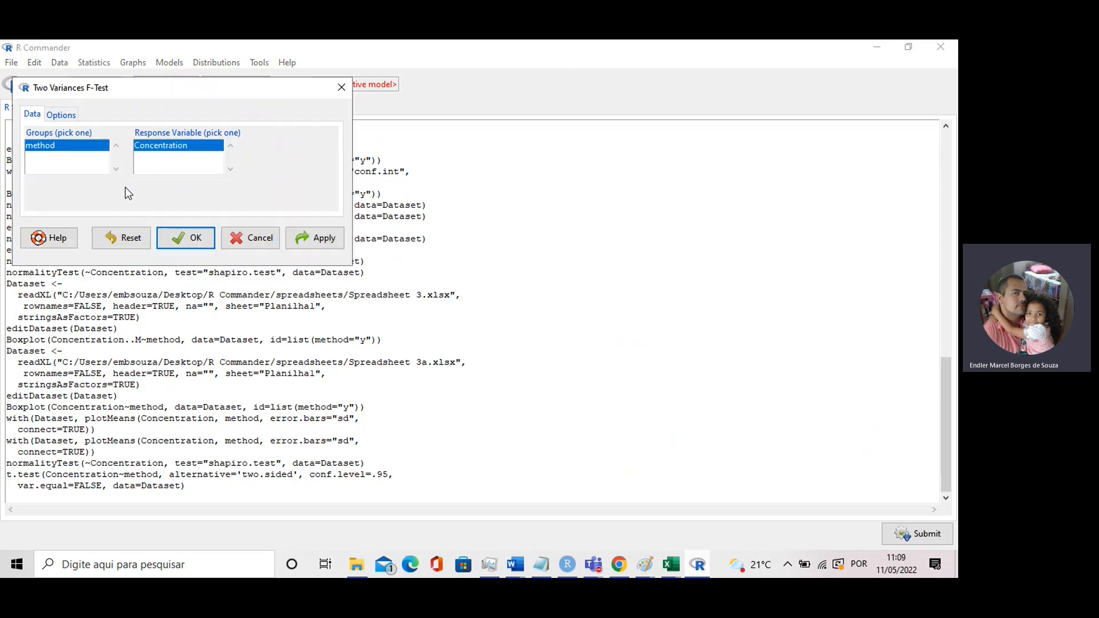
pyautogui.click(313, 242)
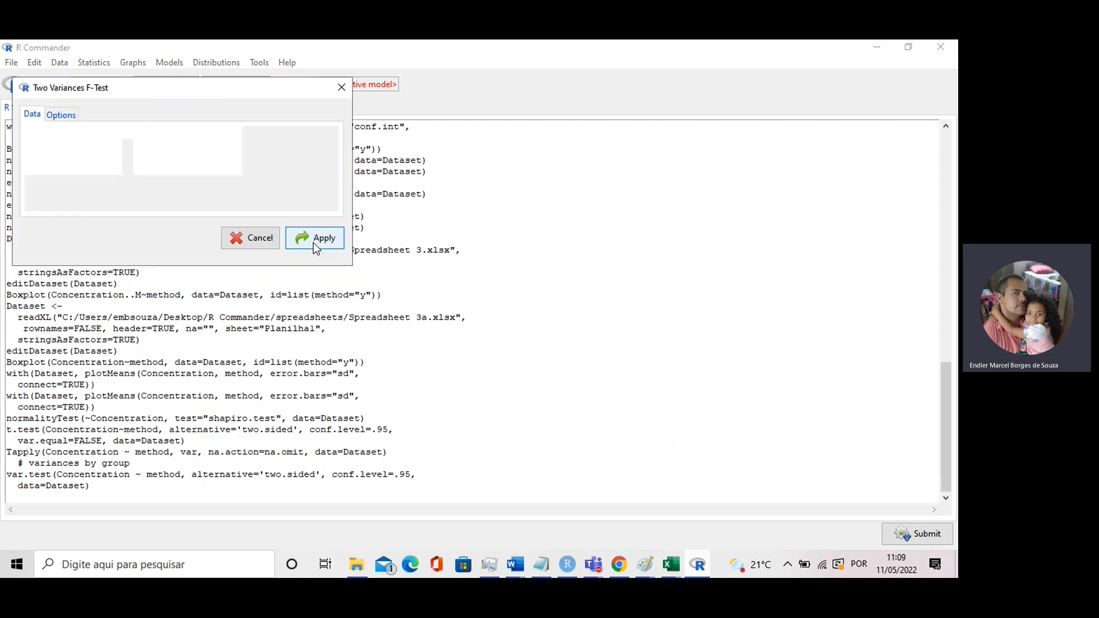
pyautogui.click(302, 241)
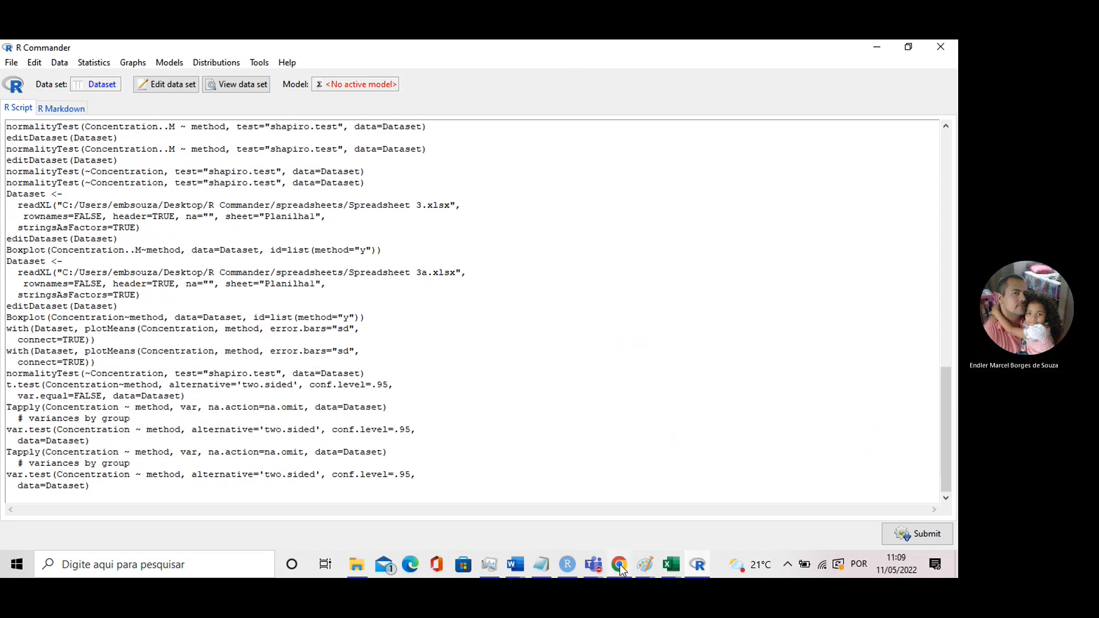
# Step: Switch to RStudio and examine the F-test output in the console, highlighting its statistic, p-value and alternative hypothesis lines
pyautogui.click(568, 565)
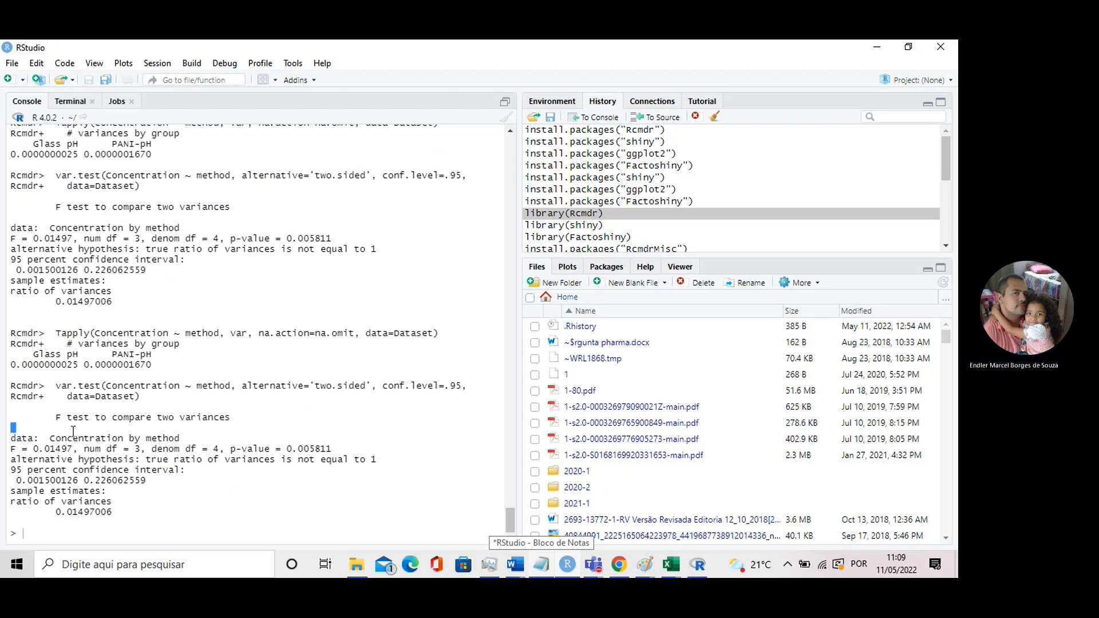
pyautogui.moveTo(12, 438); pyautogui.dragTo(147, 450)
pyautogui.moveTo(56, 417); pyautogui.dragTo(377, 460)
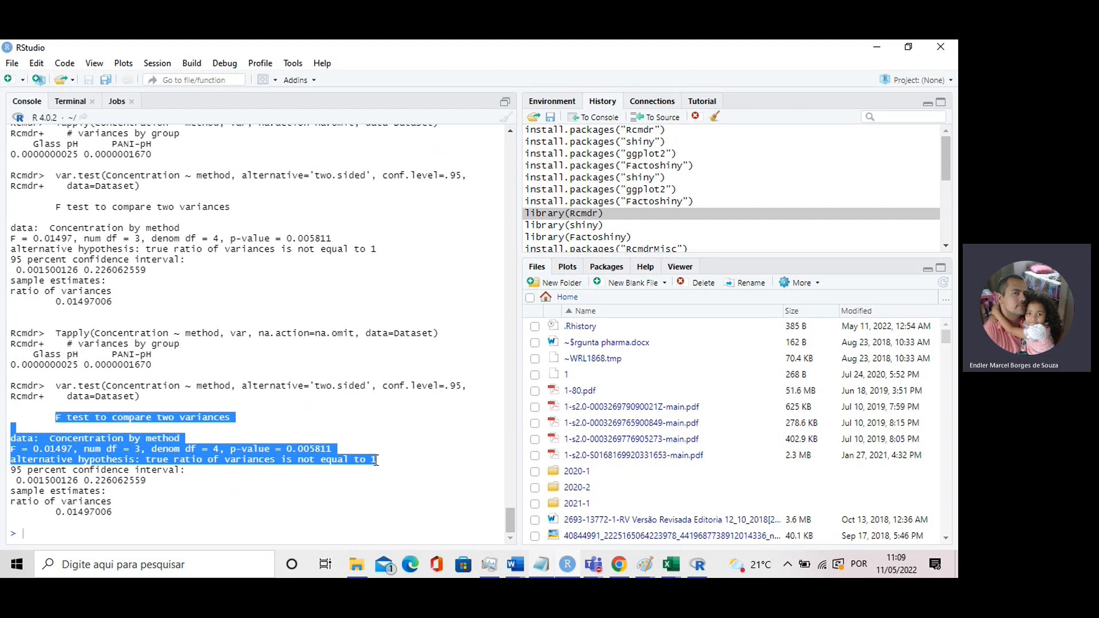
# Step: Return to R Commander and rerun the two-sided independent samples t-test of Concentration by method at .95 confidence, without assuming equal variances
pyautogui.click(698, 564)
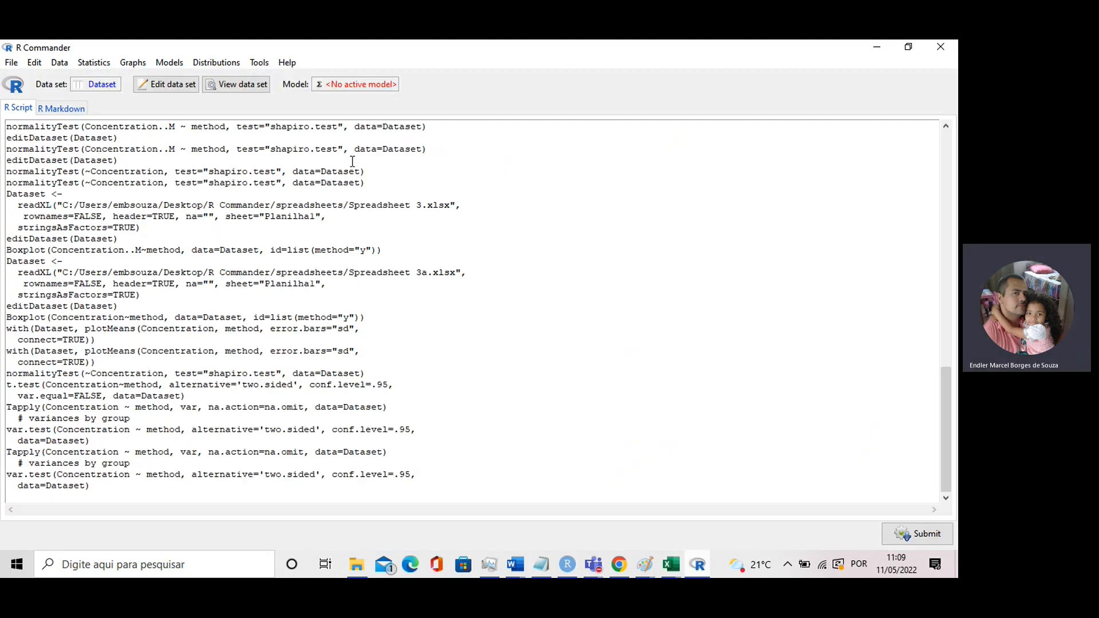
pyautogui.click(97, 63)
pyautogui.moveTo(111, 135)
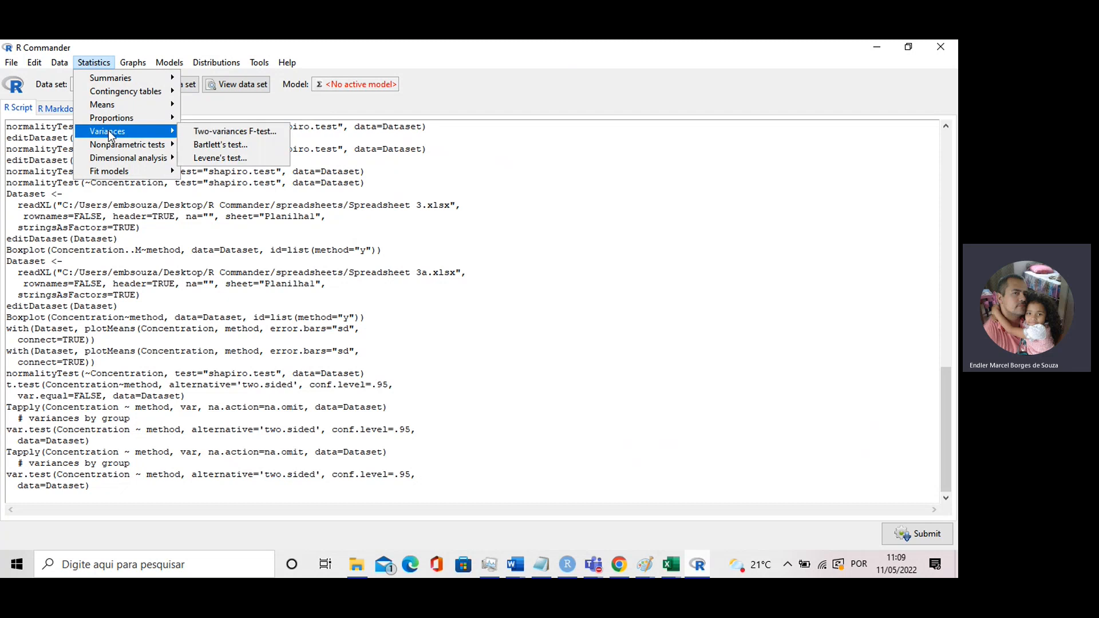
pyautogui.moveTo(115, 106)
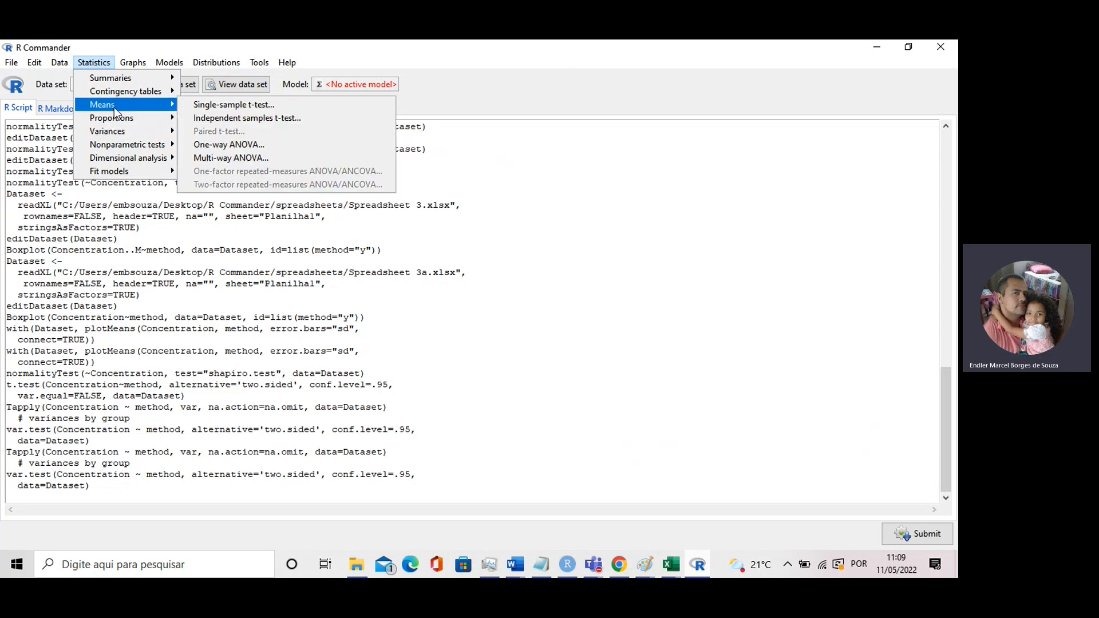
pyautogui.click(242, 119)
pyautogui.click(67, 115)
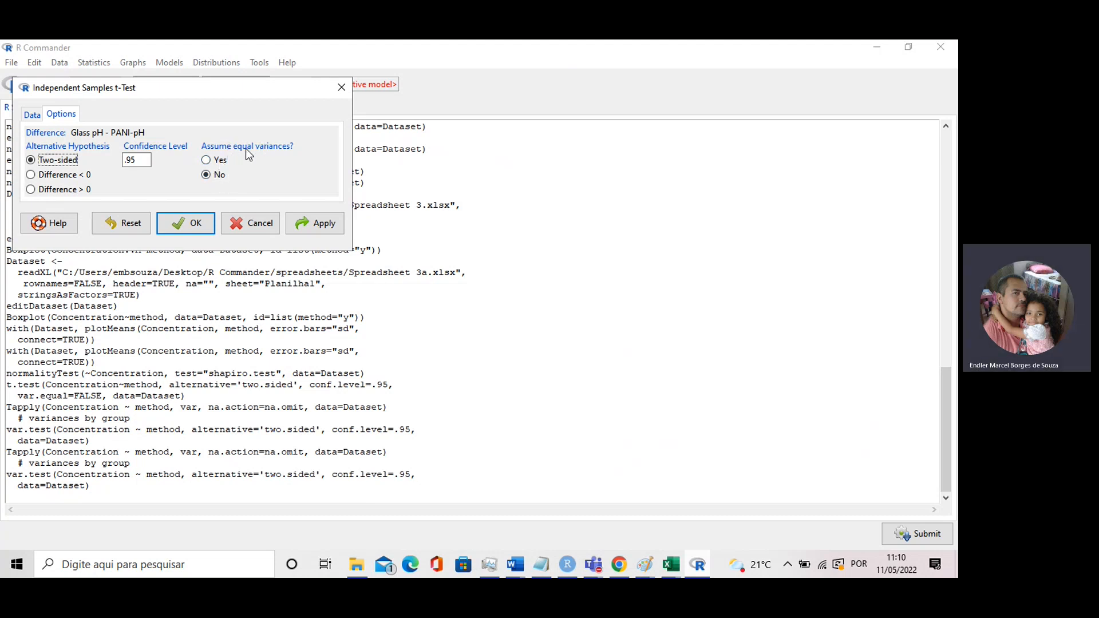
pyautogui.click(305, 224)
pyautogui.click(186, 223)
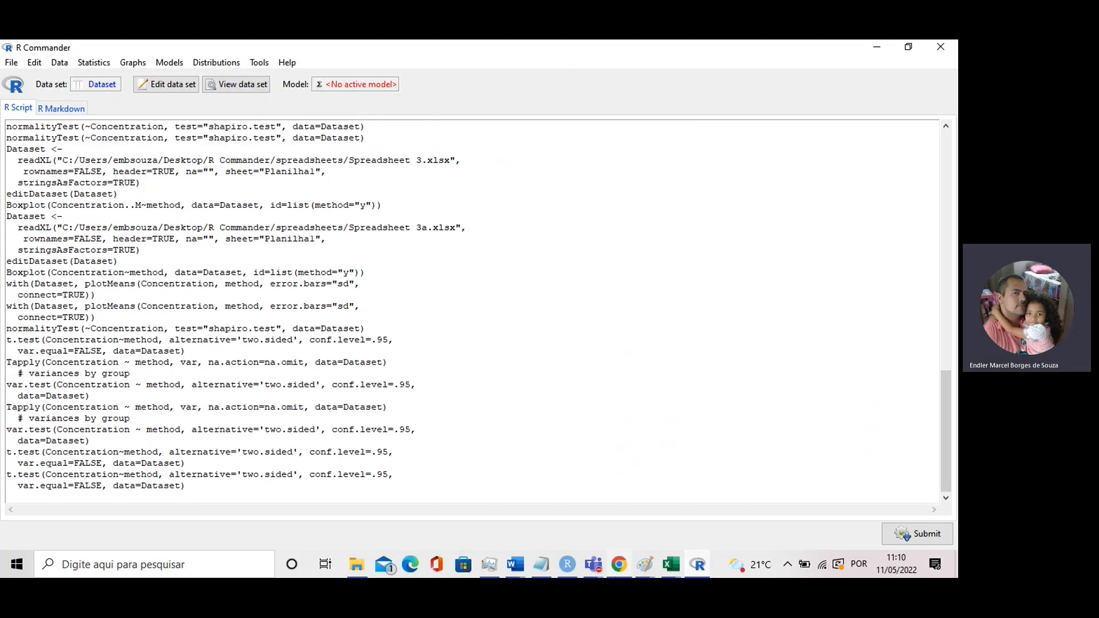
# Step: Switch to RStudio and examine the latest Welch t-test output, highlighting its title, the statistics line and the p-value
pyautogui.click(702, 574)
pyautogui.moveTo(53, 416); pyautogui.dragTo(184, 422)
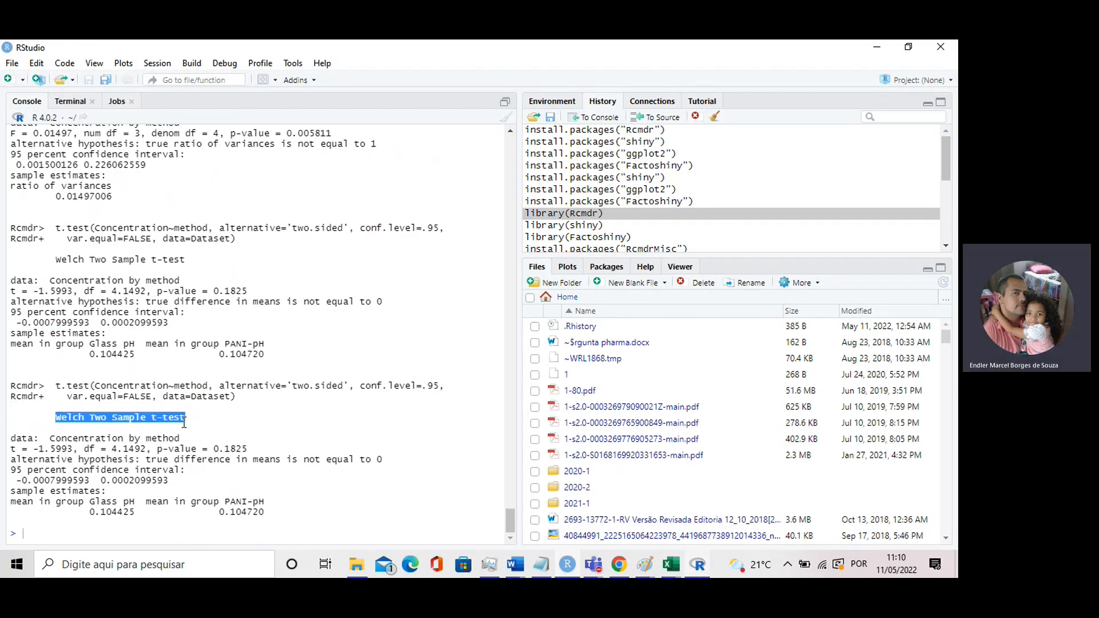
pyautogui.click(70, 418)
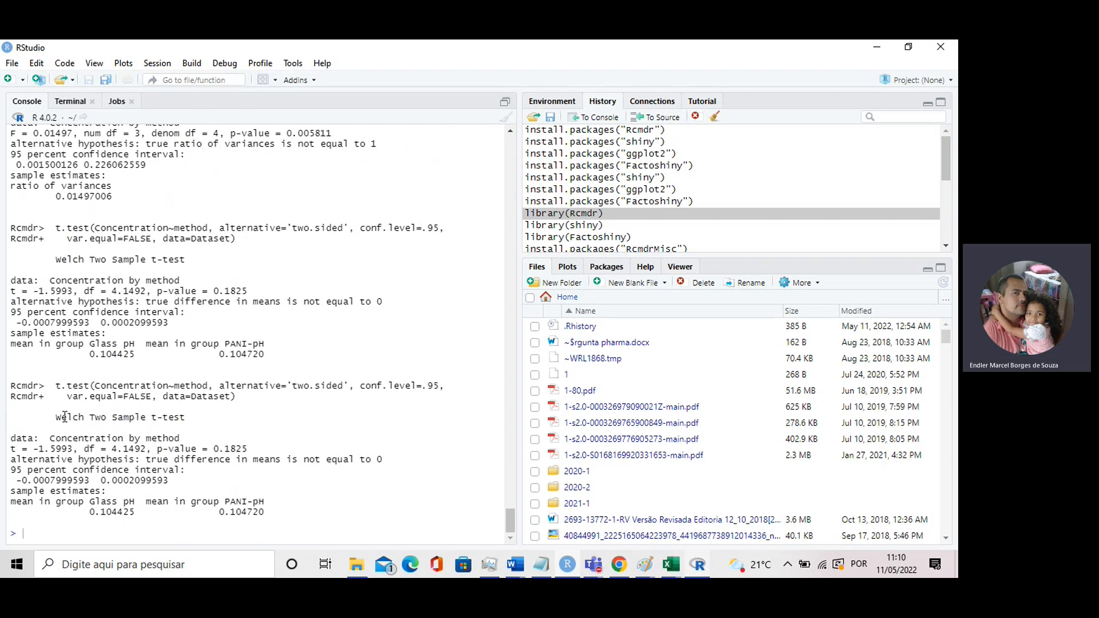
pyautogui.moveTo(55, 418); pyautogui.dragTo(187, 418)
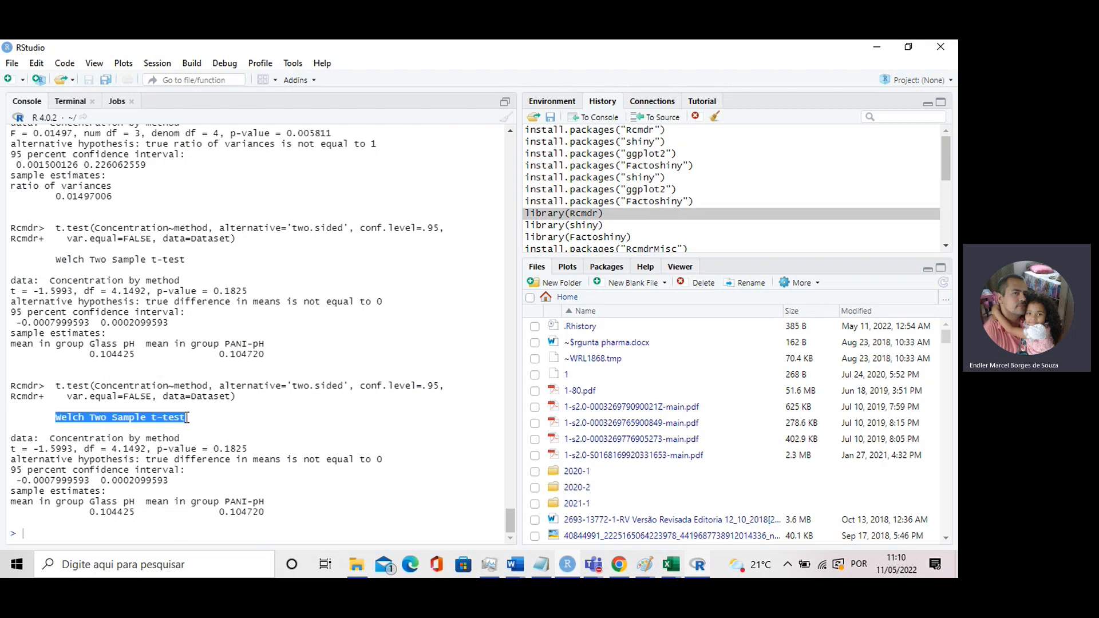
pyautogui.moveTo(56, 418); pyautogui.dragTo(190, 418)
pyautogui.click(175, 454)
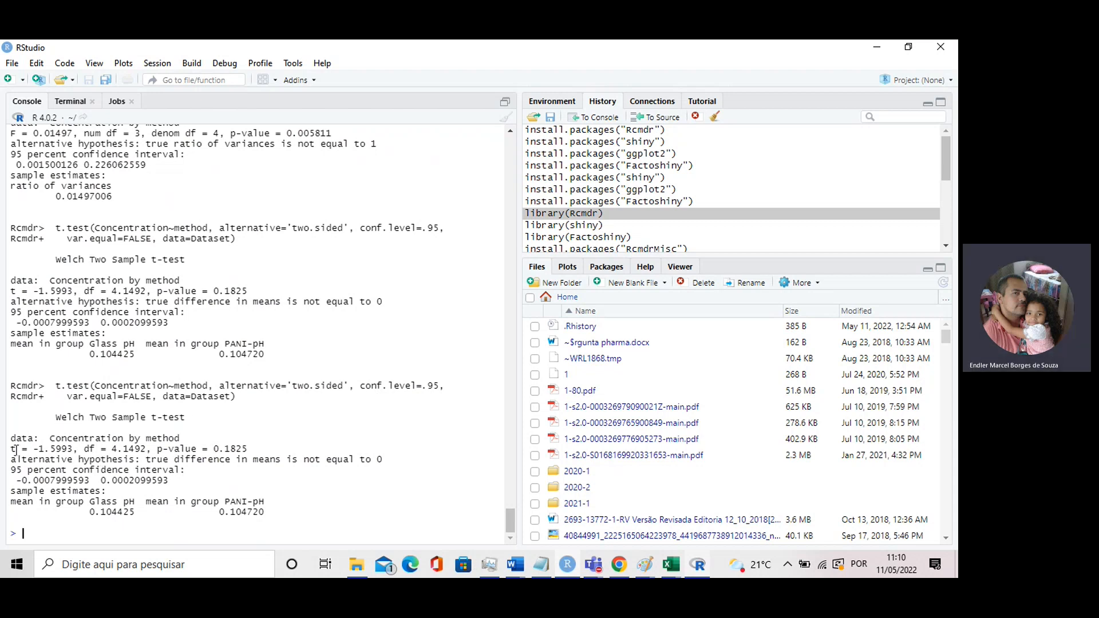
pyautogui.moveTo(56, 417); pyautogui.dragTo(191, 422)
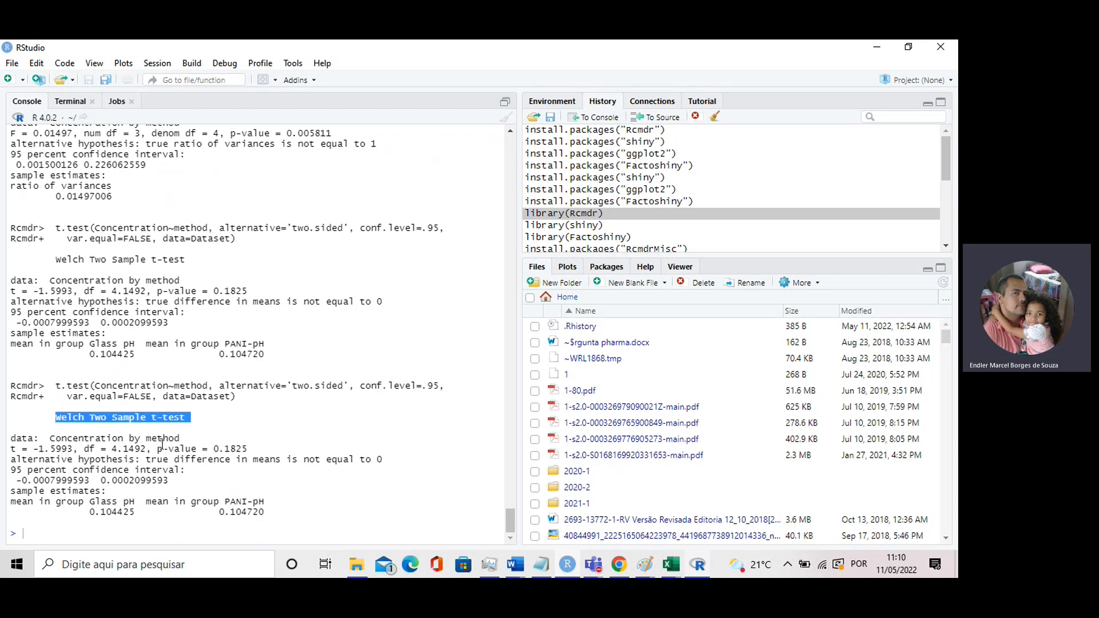
pyautogui.moveTo(12, 449); pyautogui.dragTo(249, 445)
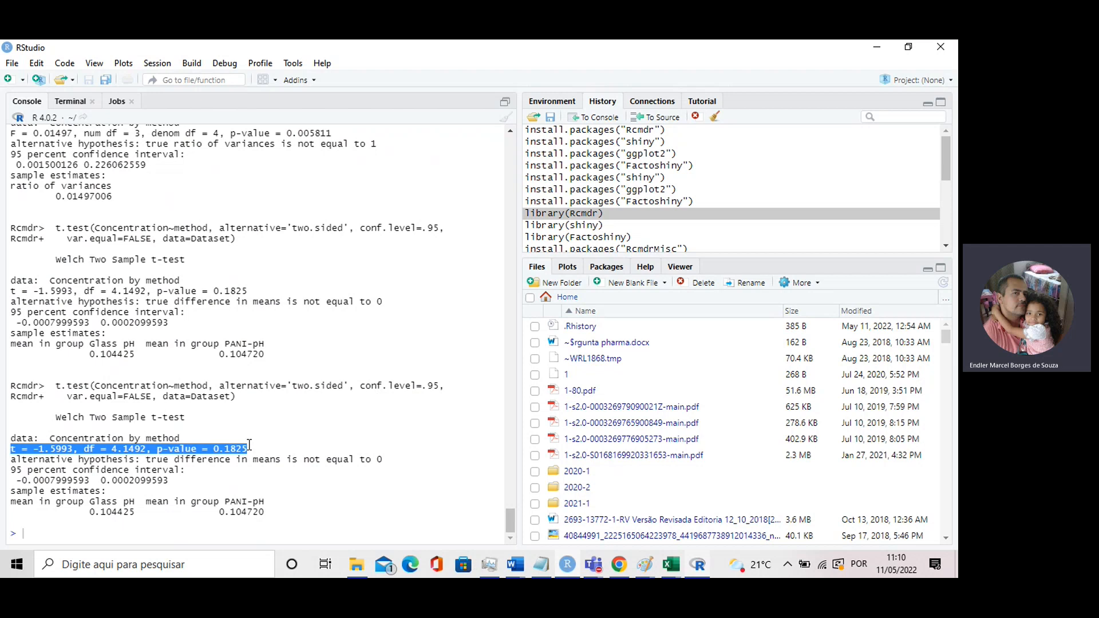
pyautogui.click(205, 463)
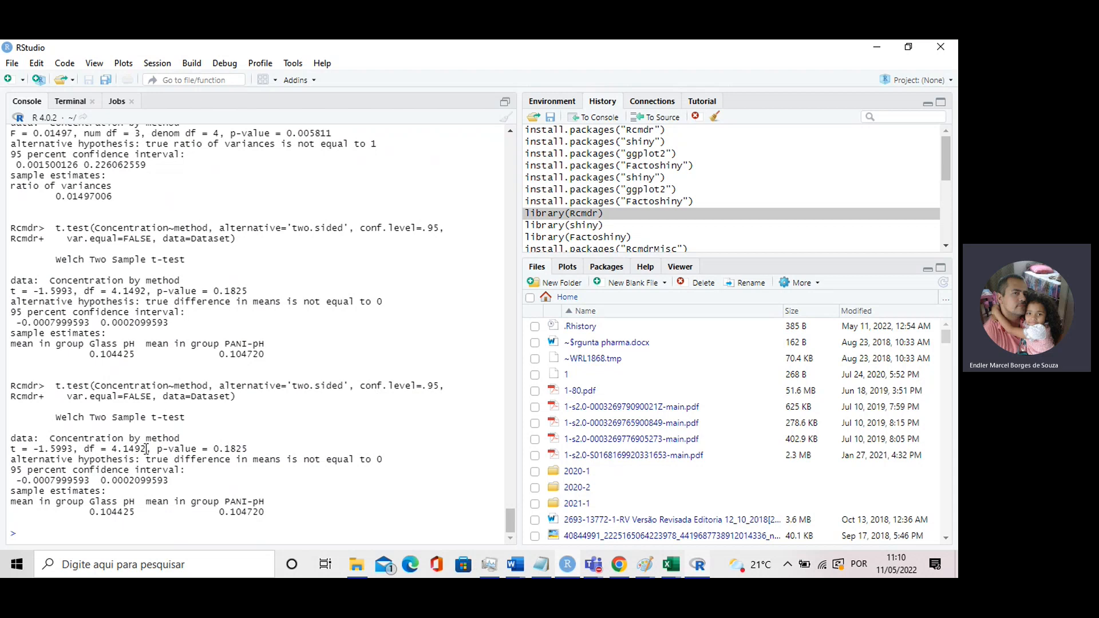
pyautogui.moveTo(158, 449); pyautogui.dragTo(248, 447)
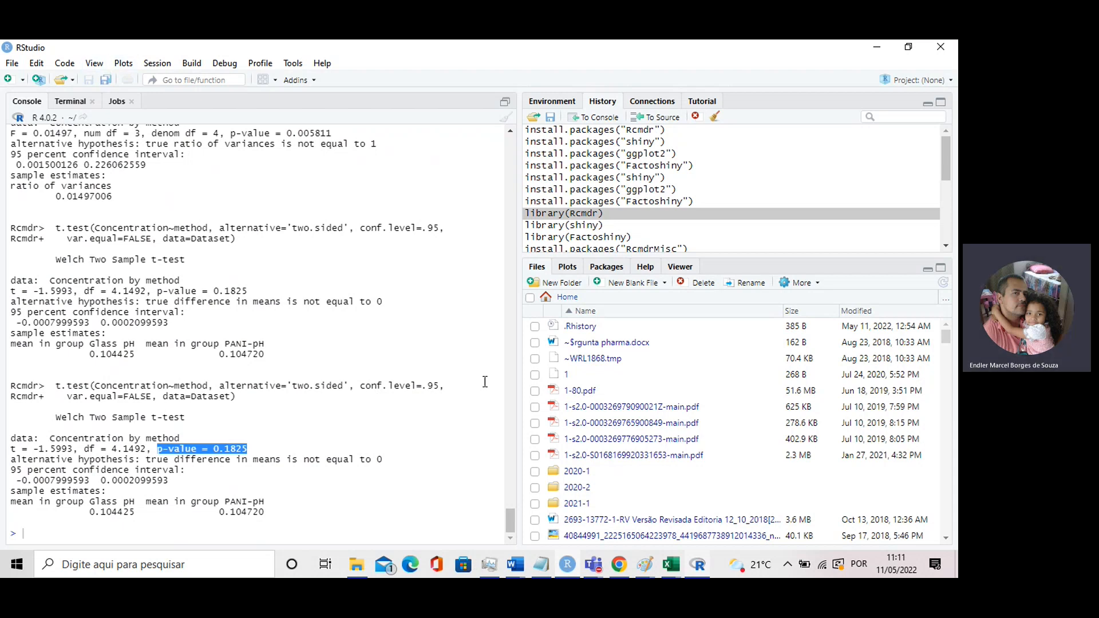
# Step: Switch to R Commander and run a two-sided two-sample Wilcoxon test of Concentration by method with the default test type
pyautogui.click(697, 565)
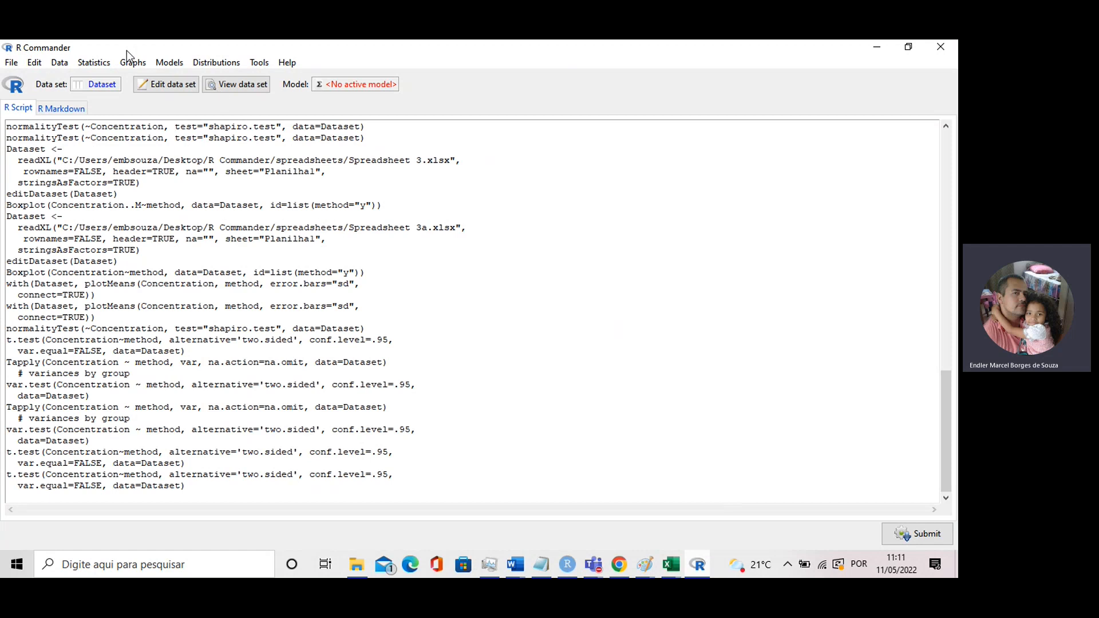
pyautogui.click(96, 63)
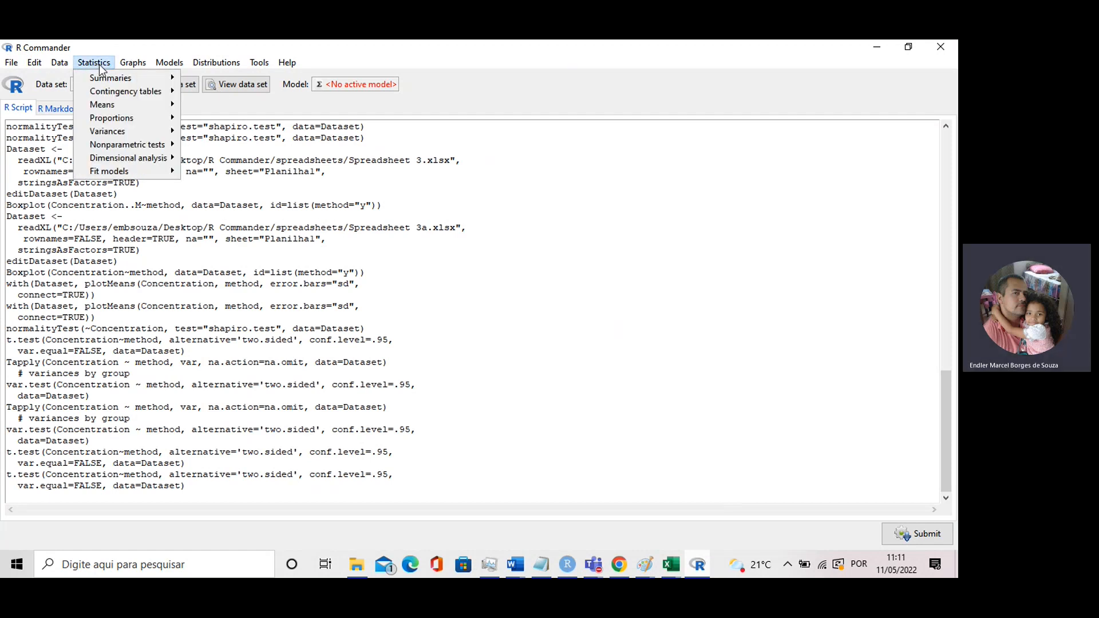
pyautogui.moveTo(120, 150)
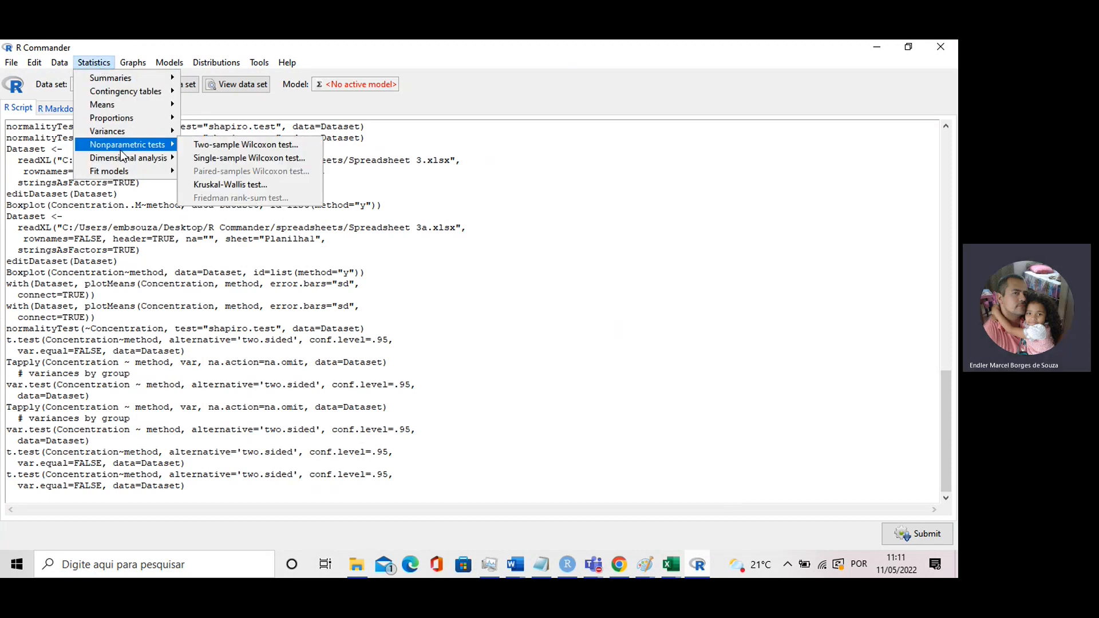
pyautogui.click(249, 145)
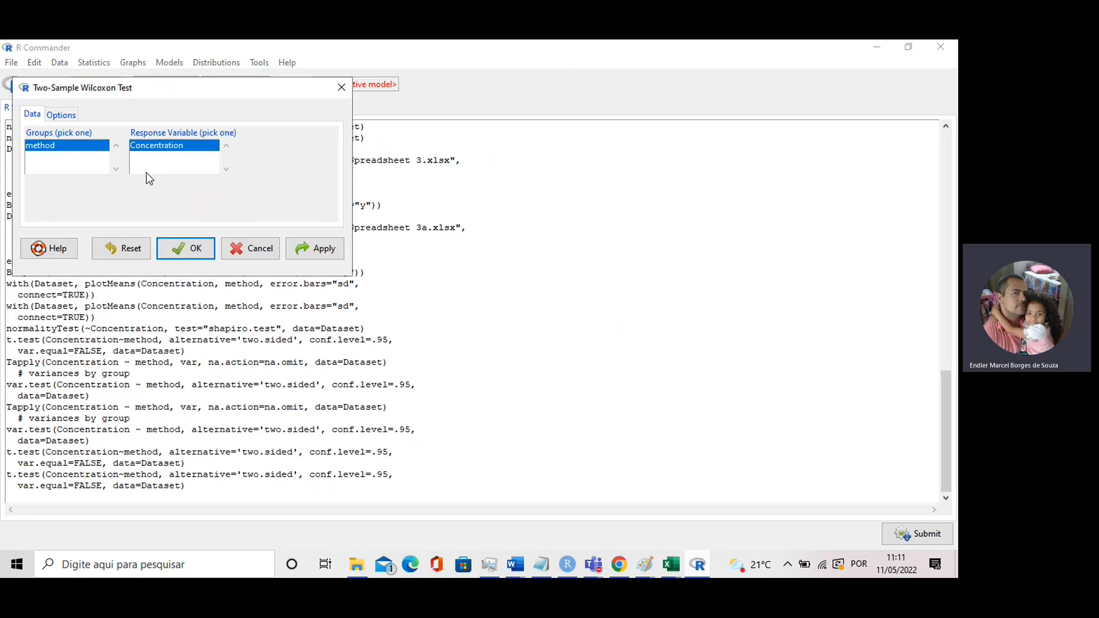
pyautogui.click(69, 115)
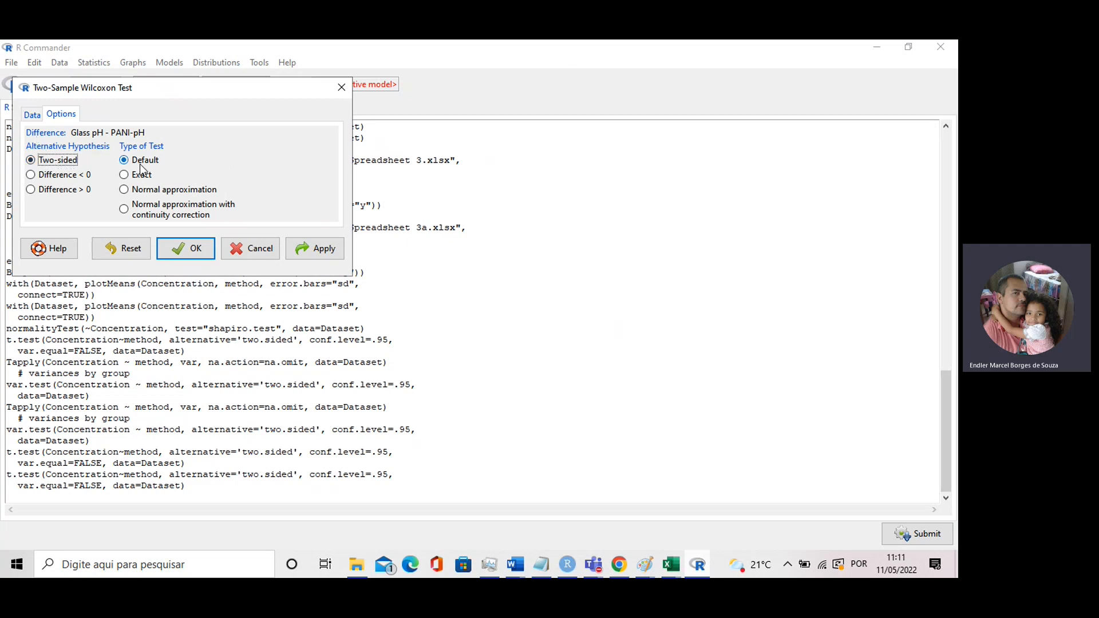
pyautogui.click(184, 254)
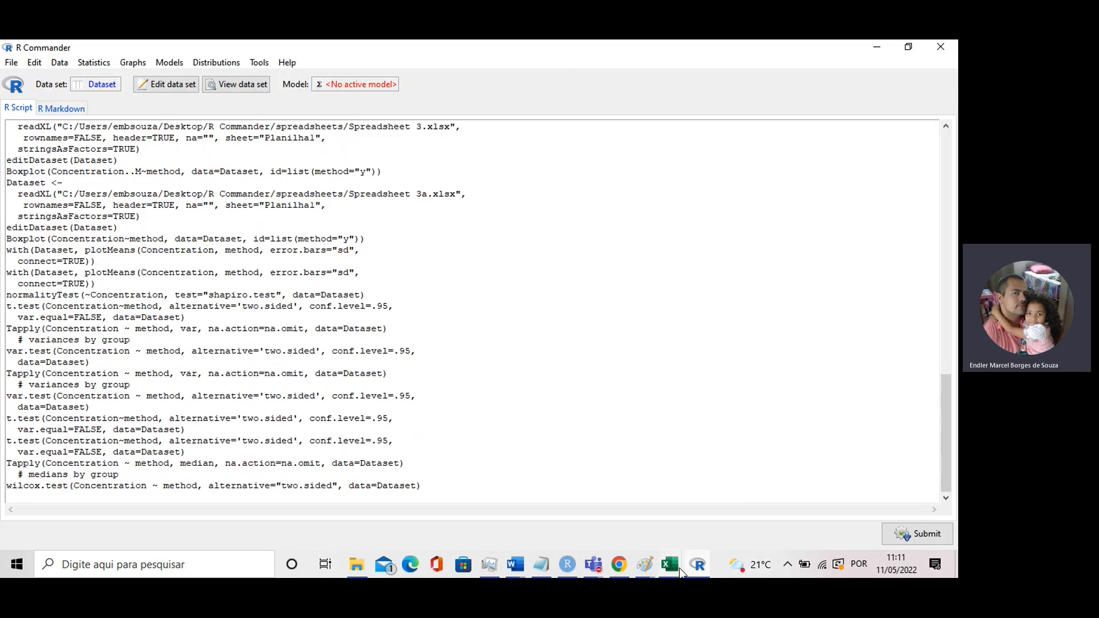
# Step: Switch to RStudio and examine the Wilcoxon rank sum test output in the console, highlighting its title and p-value
pyautogui.click(568, 567)
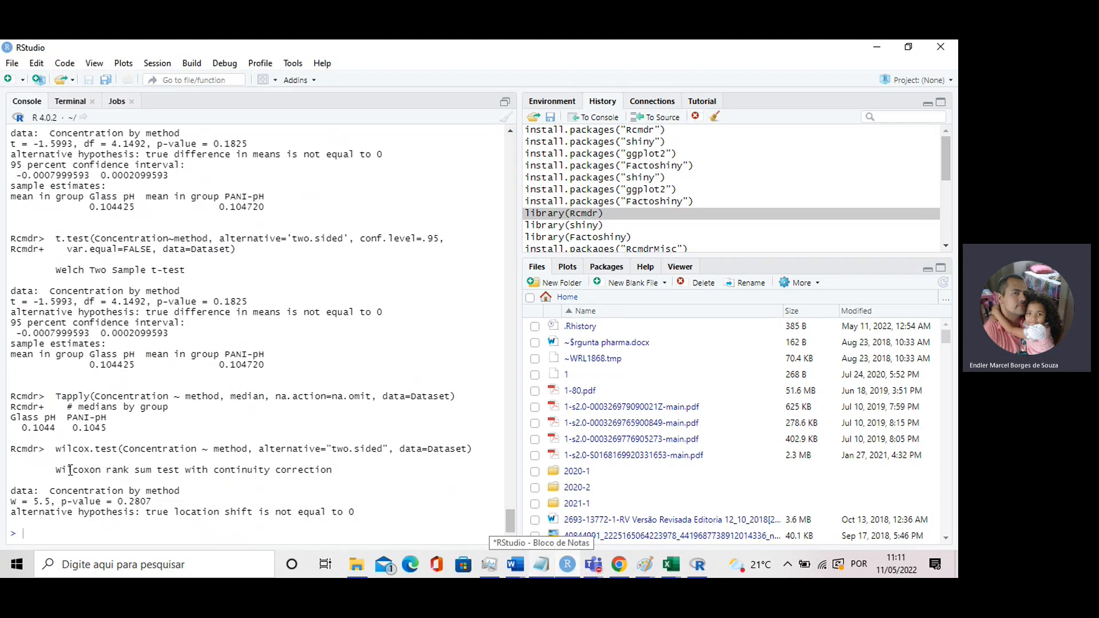
pyautogui.moveTo(57, 469); pyautogui.dragTo(182, 471)
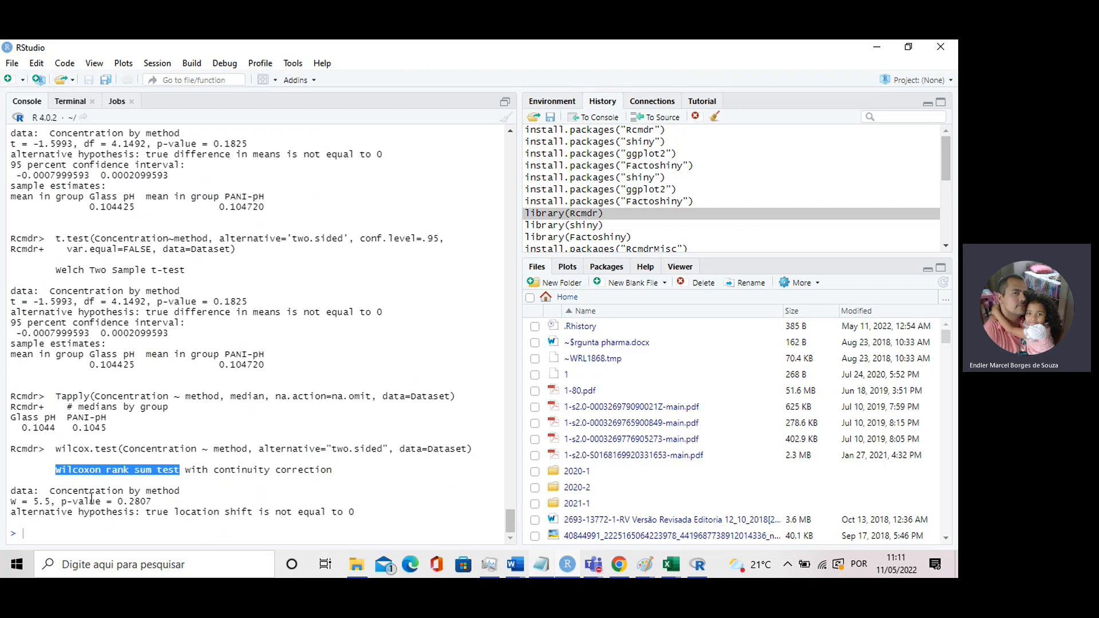
pyautogui.moveTo(61, 502); pyautogui.dragTo(154, 501)
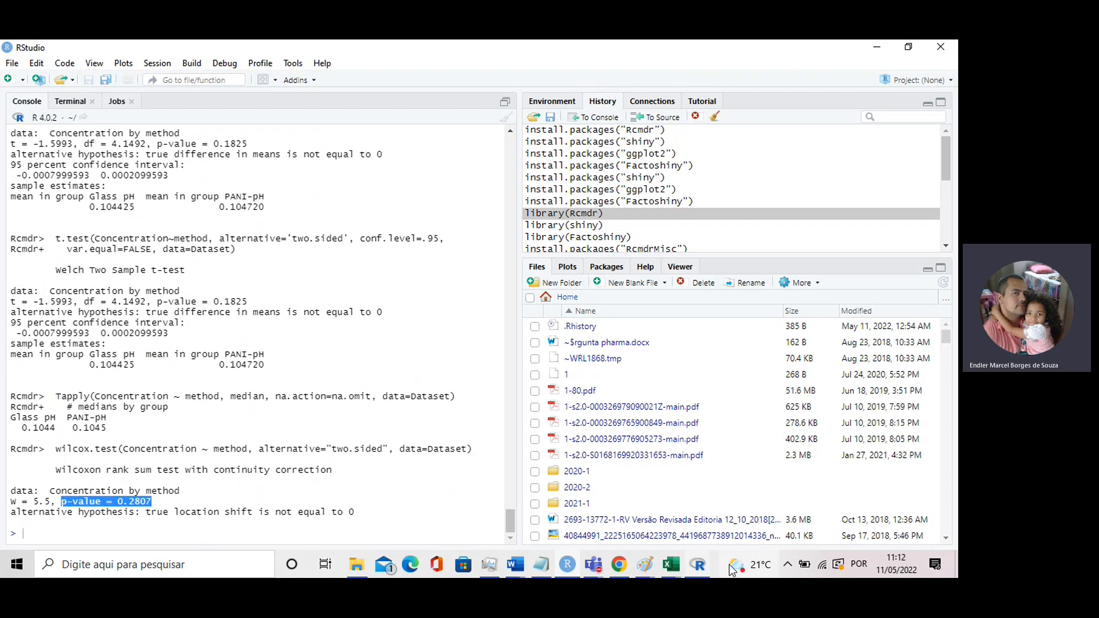
# Step: Return to R Commander and plot the means of Concentration by method with standard deviation error bars and connected profiles
pyautogui.click(700, 566)
pyautogui.click(133, 62)
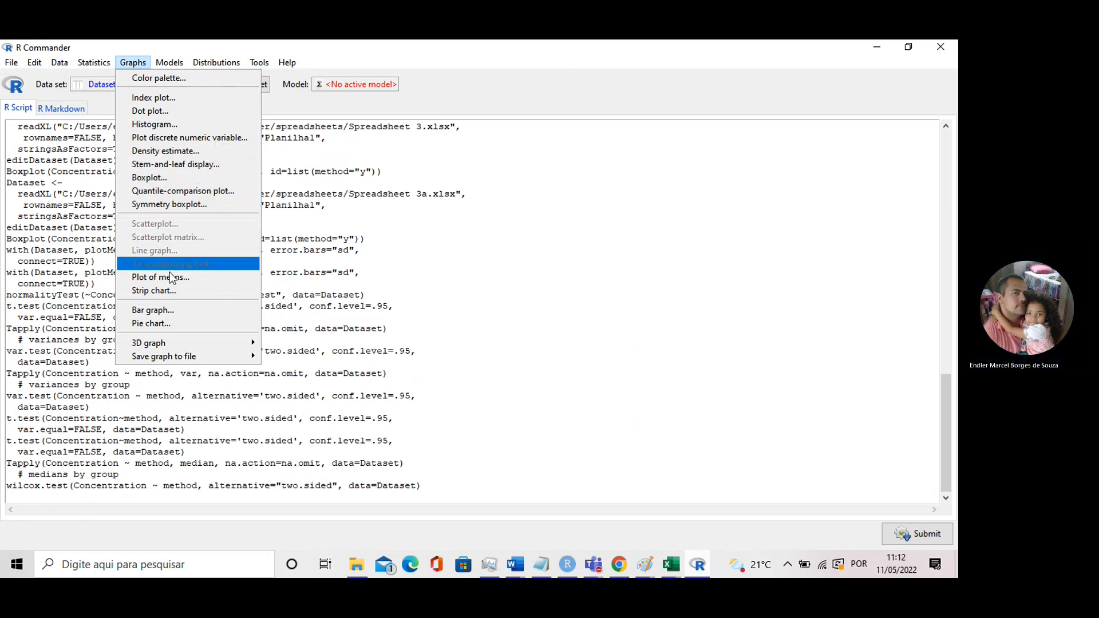
pyautogui.click(170, 276)
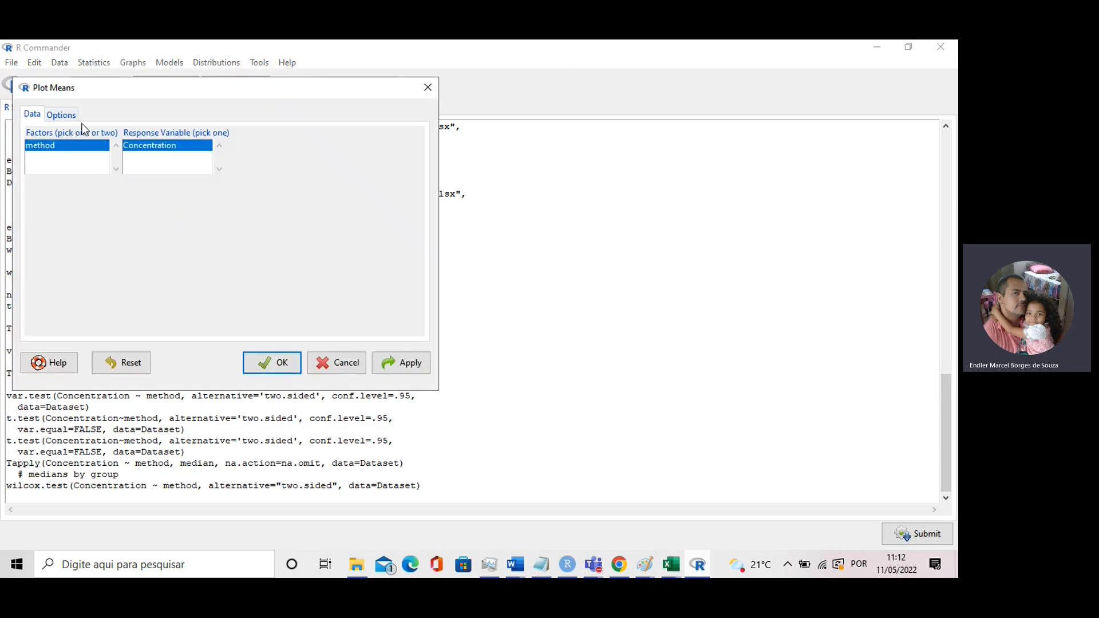
pyautogui.click(61, 115)
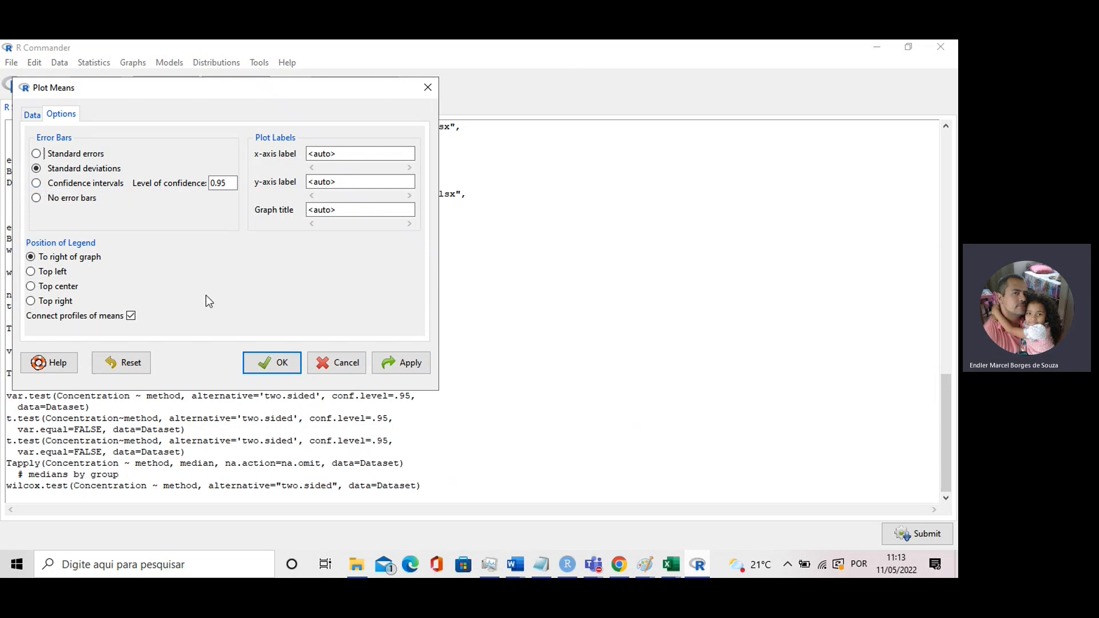
pyautogui.click(400, 363)
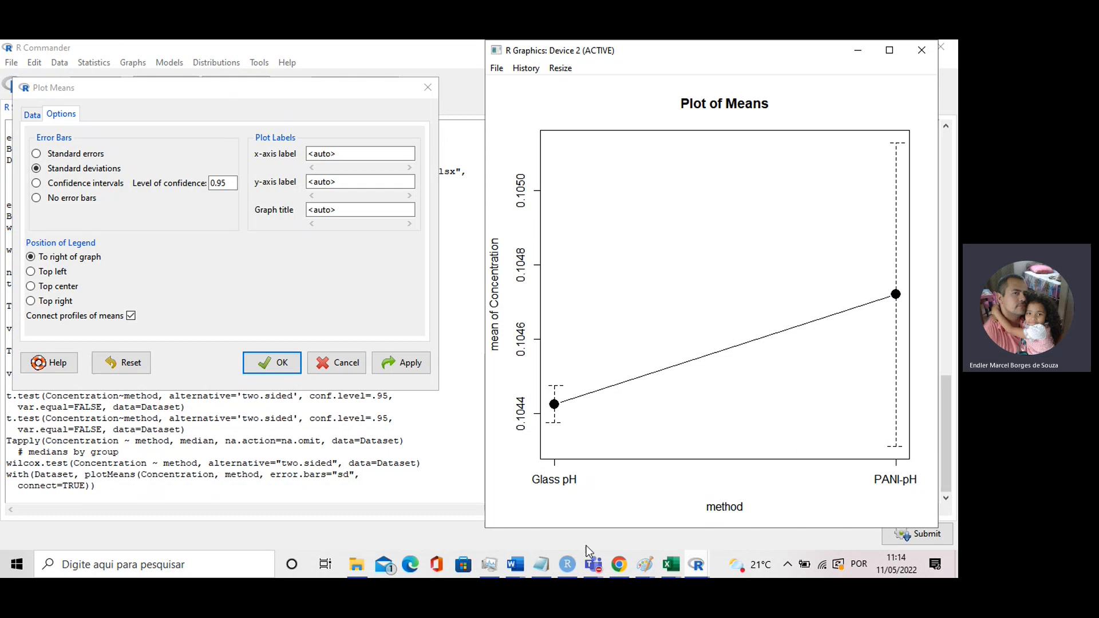
# Step: Switch to the Microsoft Teams meeting window and stop the meeting recording
pyautogui.click(593, 564)
pyautogui.click(687, 484)
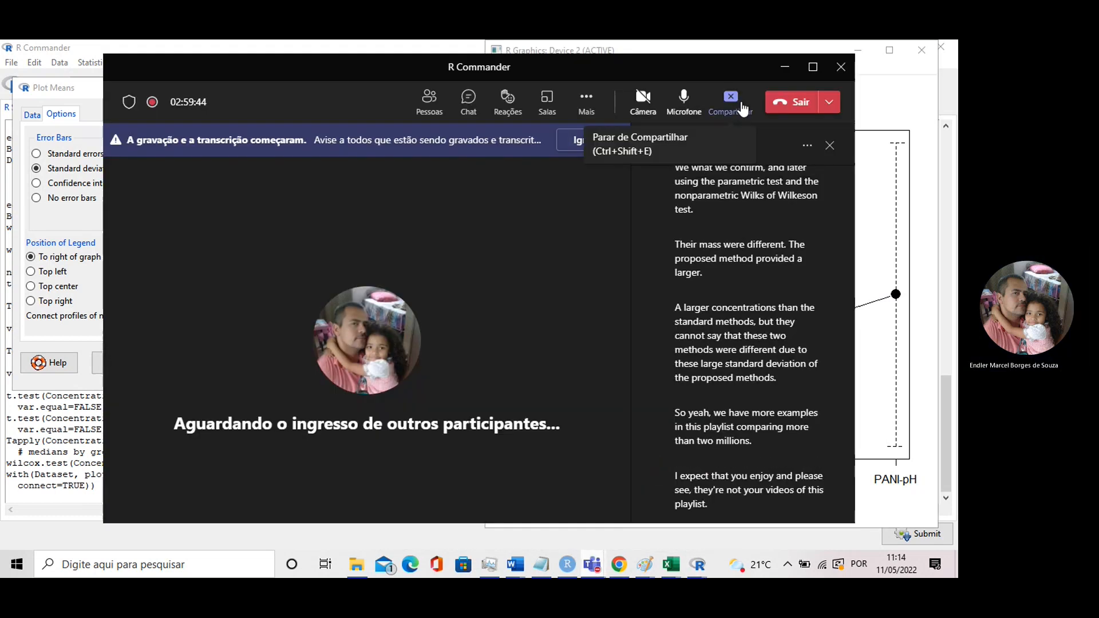
pyautogui.click(586, 101)
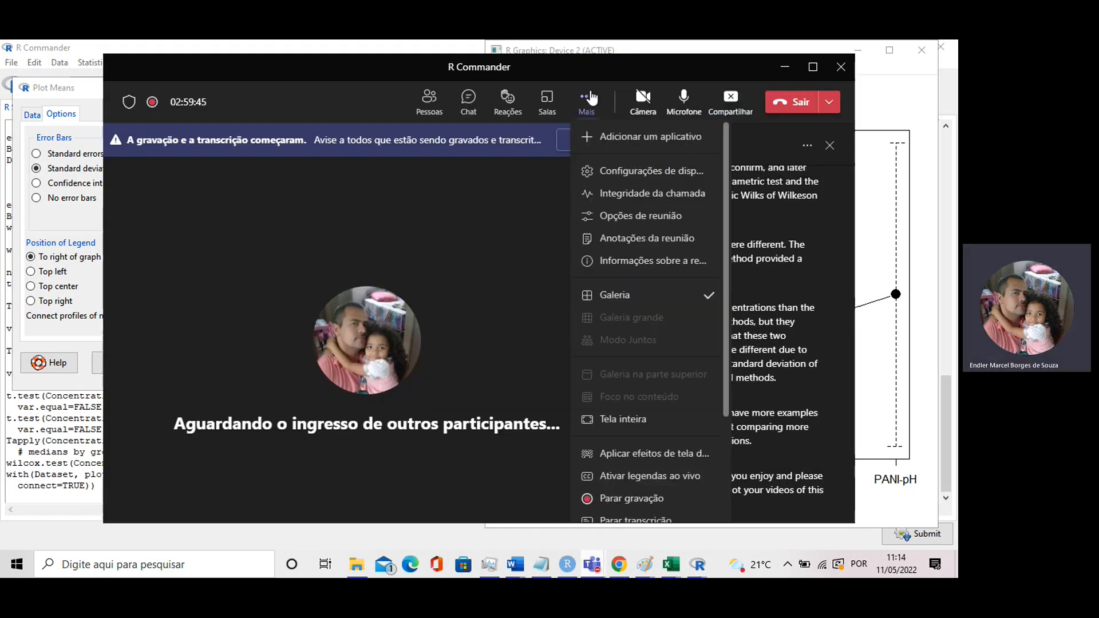
pyautogui.click(621, 497)
pyautogui.click(520, 332)
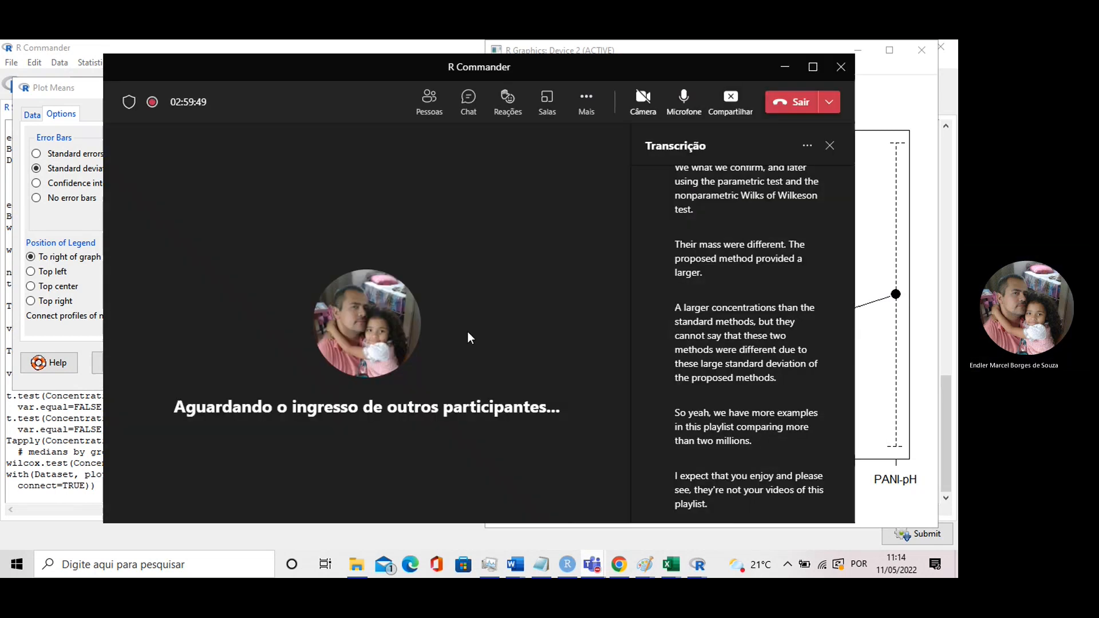